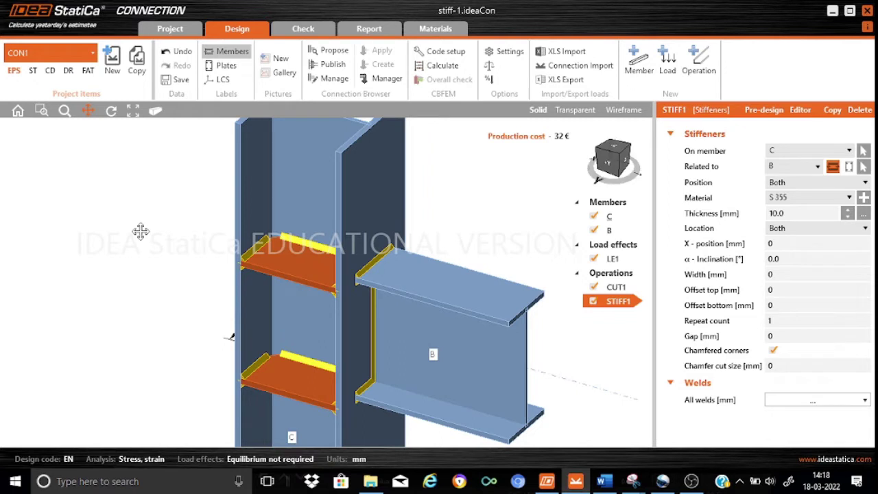
Widen the properties area of the STIFF1 stiffener operation until the full weld settings fit.
scroll(141, 231, down, 3)
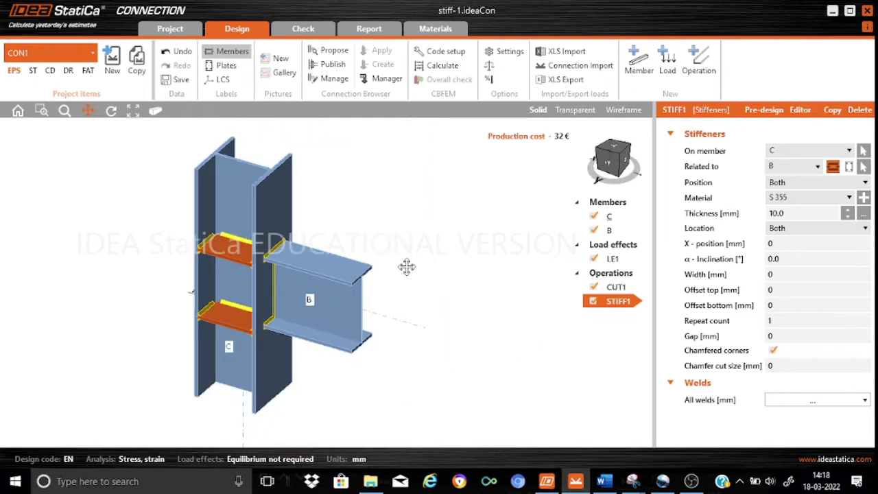
scroll(302, 290, up, 4)
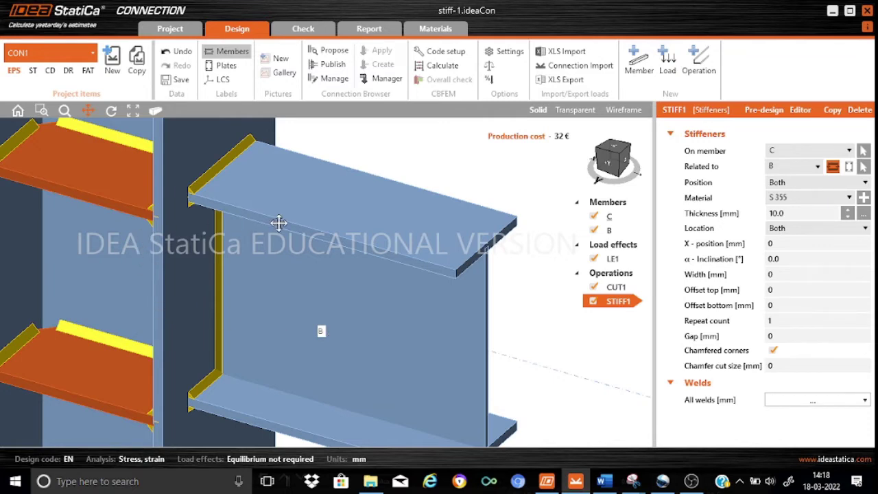
scroll(279, 223, down, 3)
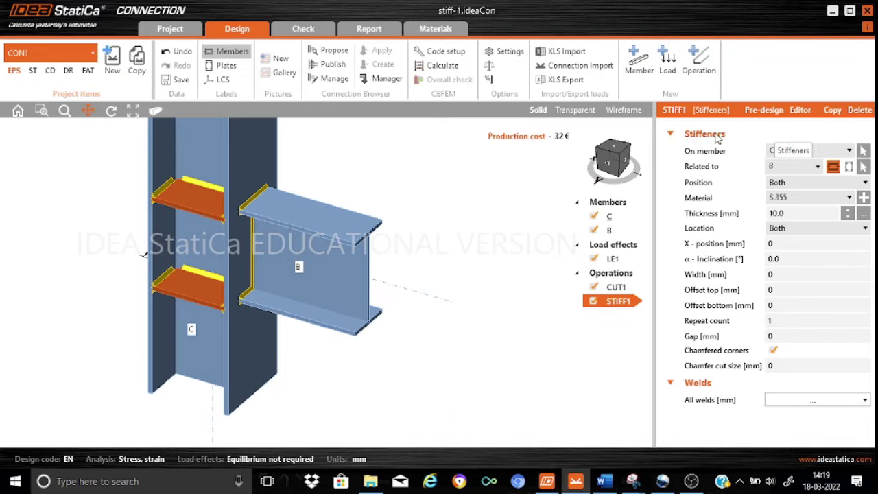
mouse_move(715, 292)
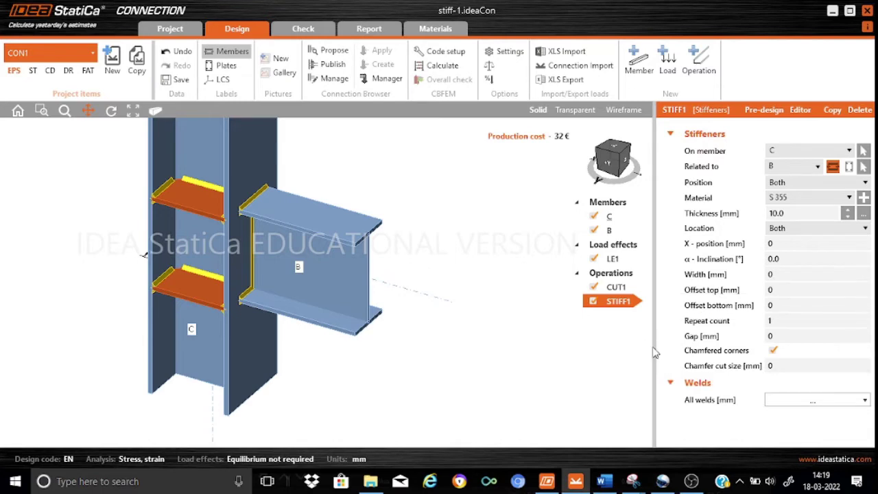
drag(653, 347, 542, 355)
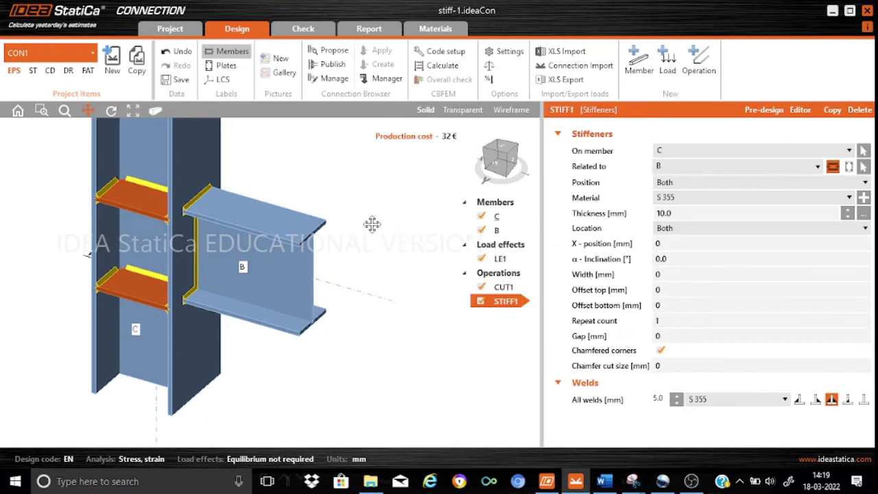
drag(371, 225, 423, 281)
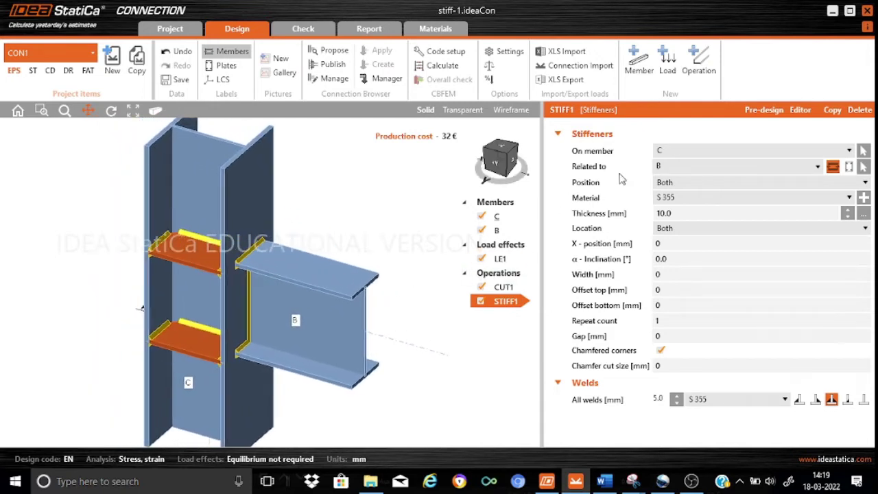
Look through the available manufacturing operations for the Stiffener type without adding a new operation.
click(698, 73)
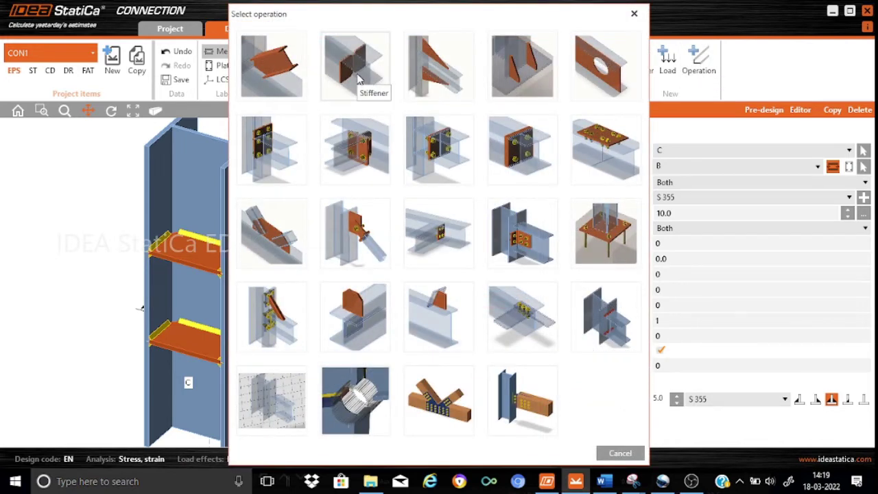
click(634, 13)
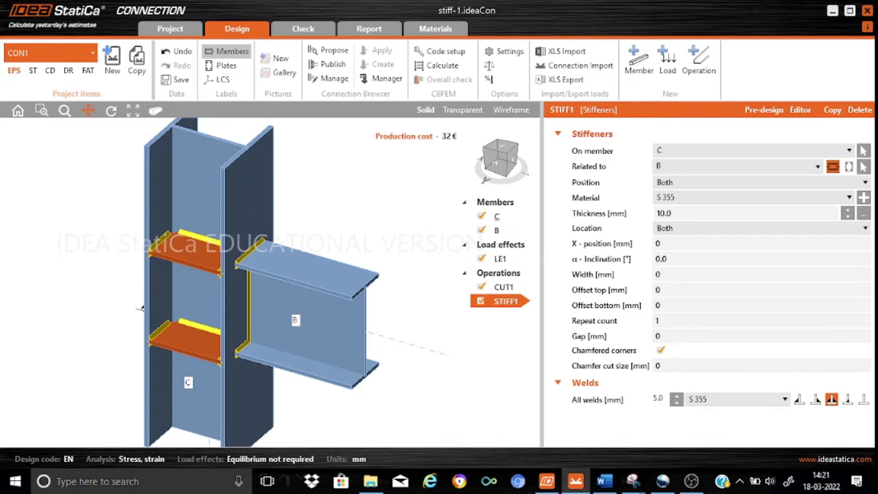
Set the position of the STIFF1 stiffeners to Upper and inspect the column from several sides.
click(862, 183)
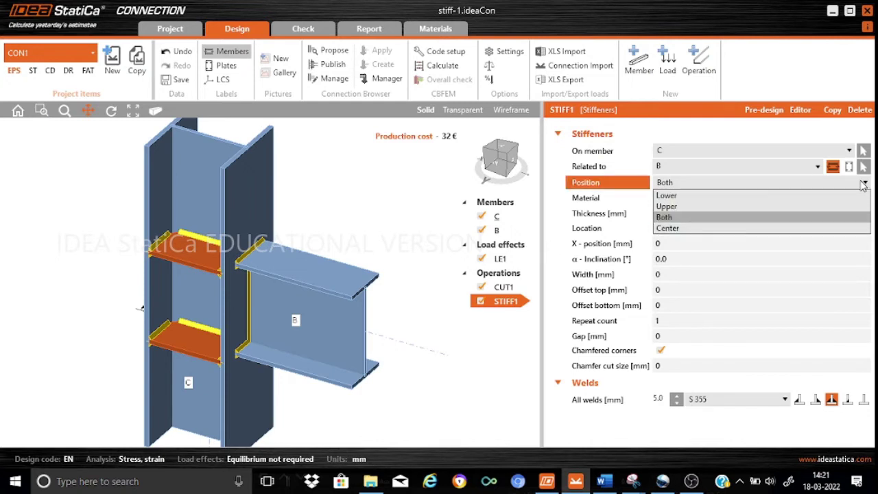
click(675, 206)
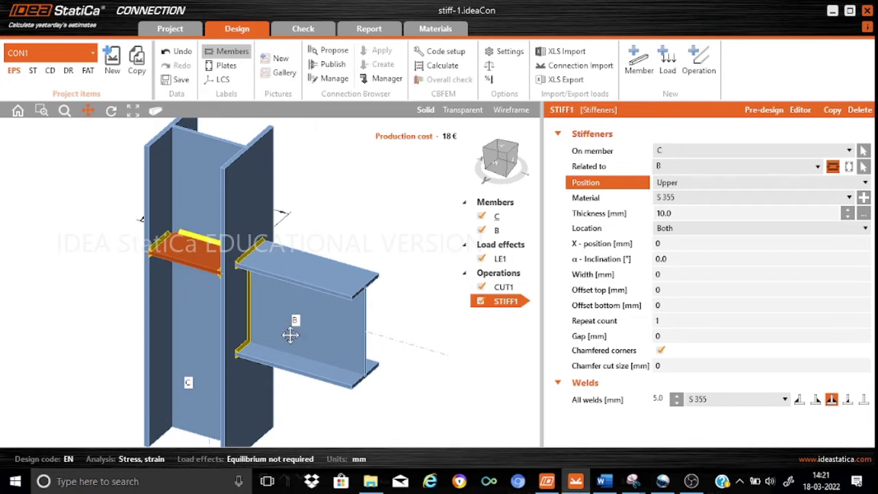
click(504, 155)
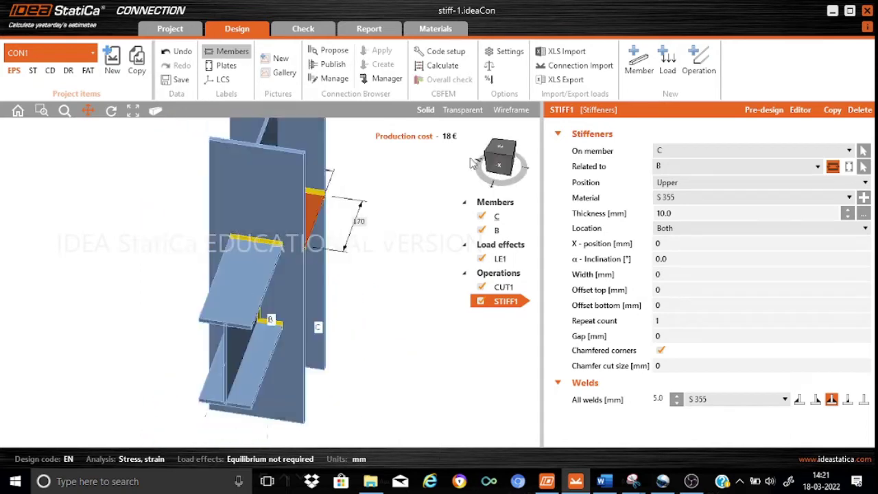
click(519, 152)
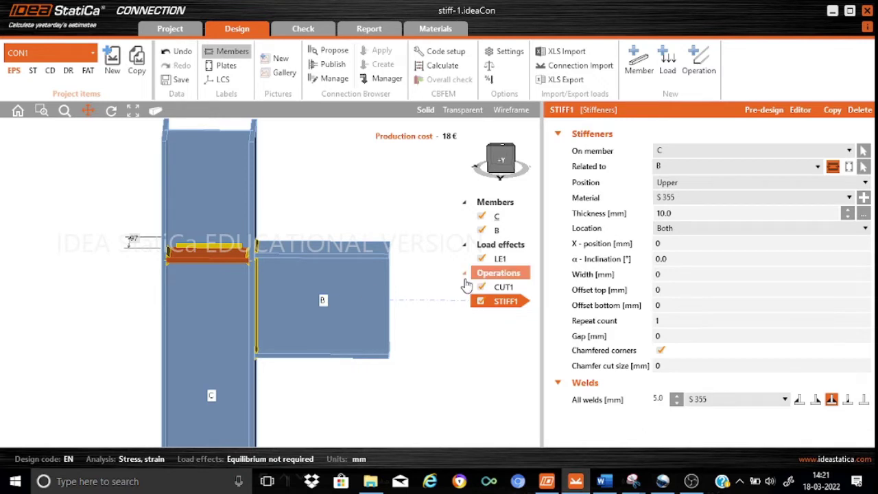
click(157, 111)
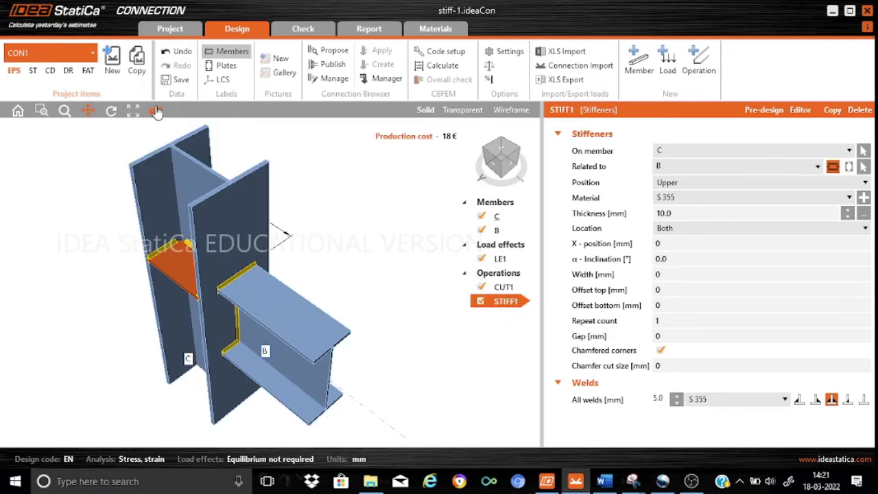
drag(372, 344, 404, 333)
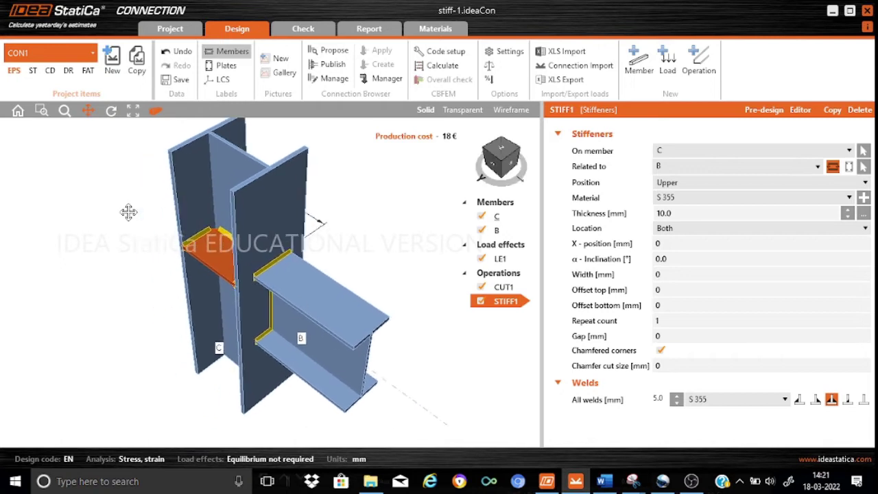
click(18, 111)
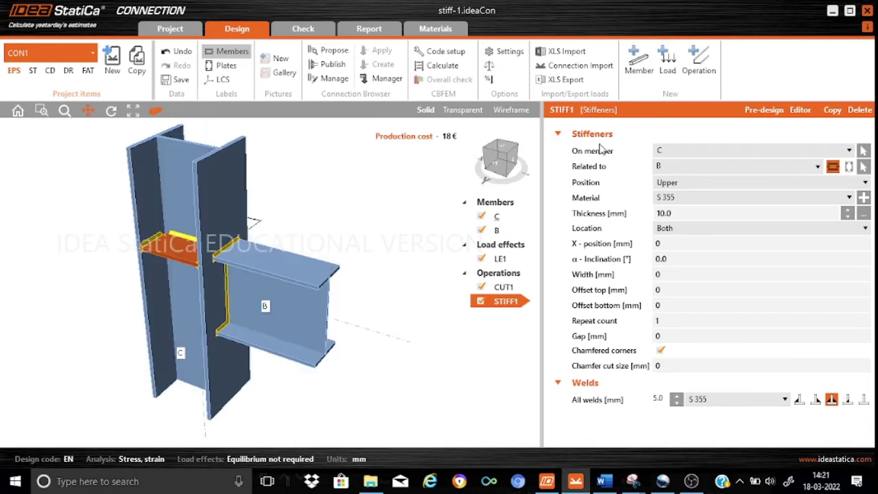
Set the position of the STIFF1 stiffeners on column C to Lower.
click(865, 182)
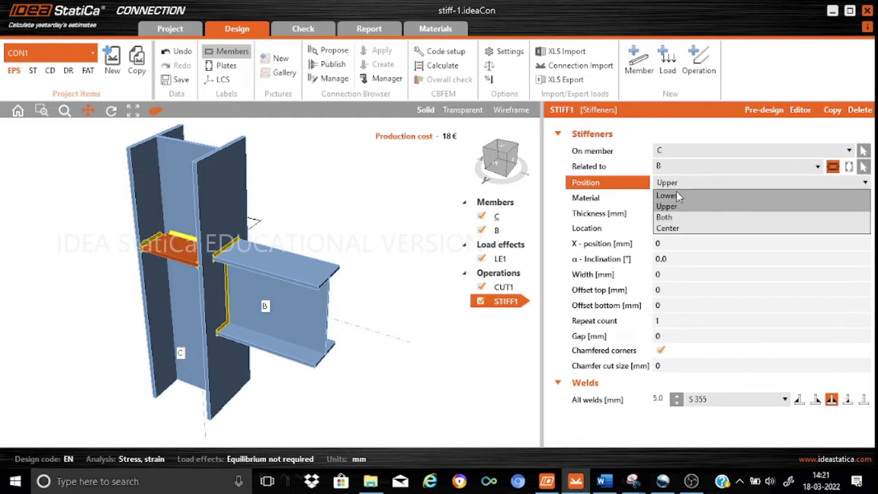
click(676, 194)
right_drag(267, 391, 268, 364)
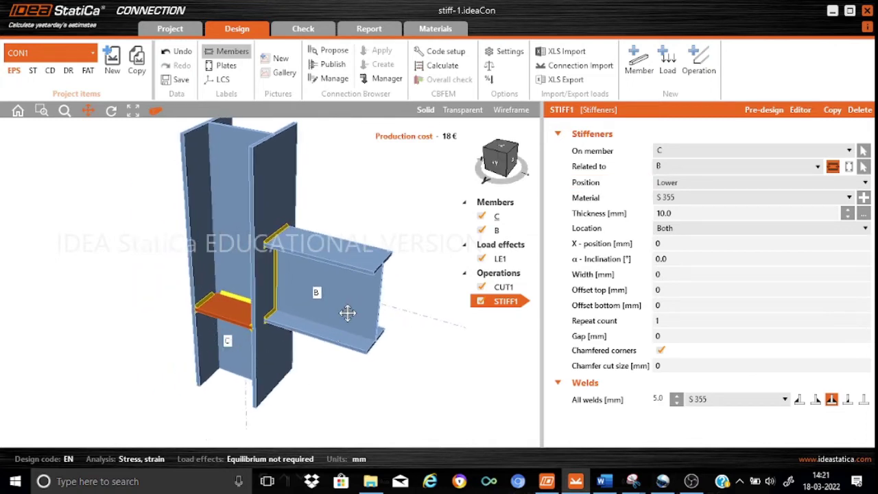
Set the position of the STIFF1 stiffeners on column C to Center.
click(865, 182)
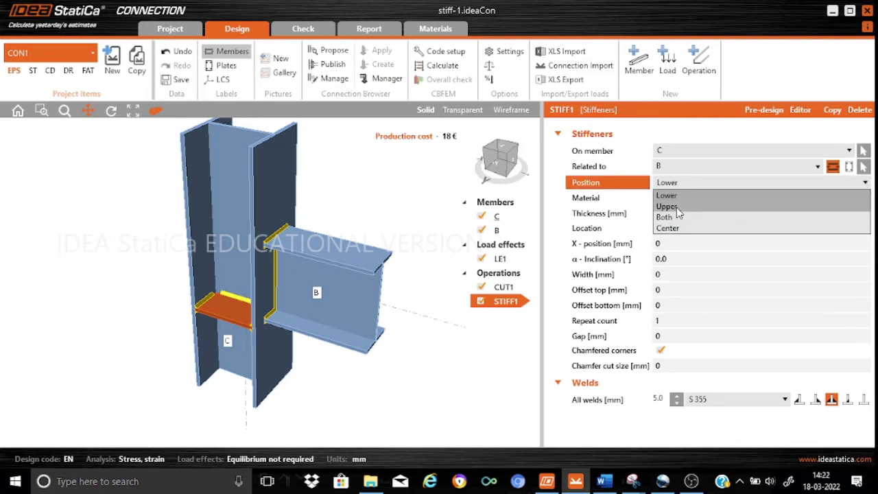
click(673, 229)
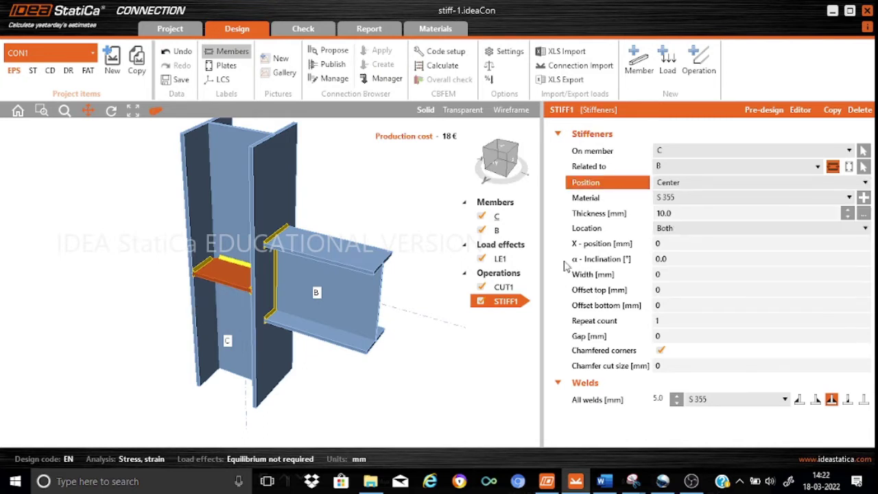
right_drag(281, 322, 229, 316)
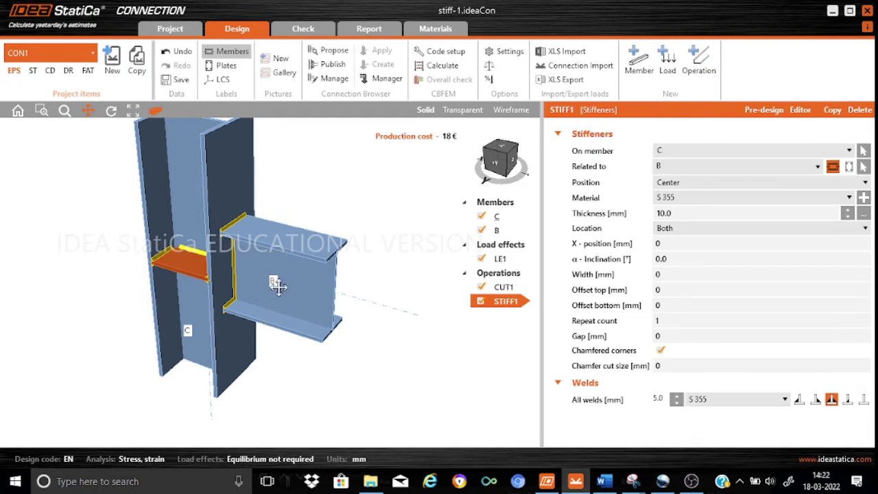
Set the position of the STIFF1 stiffeners to Both and inspect the plates from the column's end.
click(865, 183)
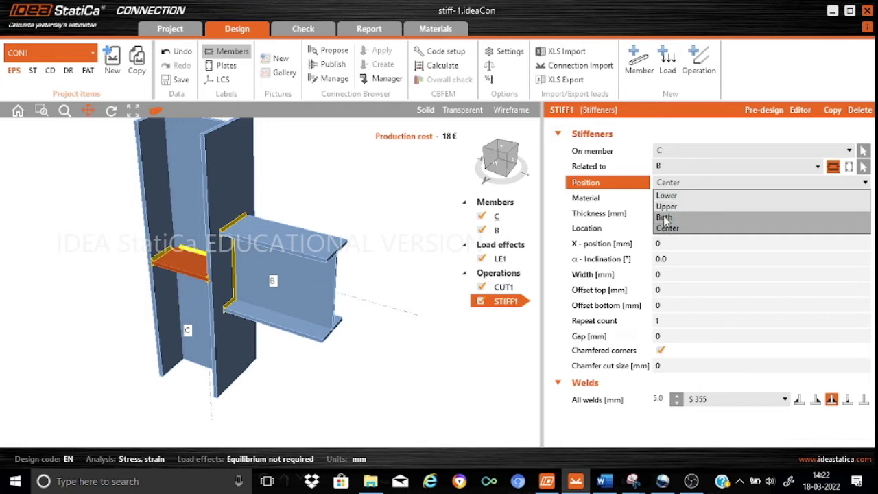
click(664, 217)
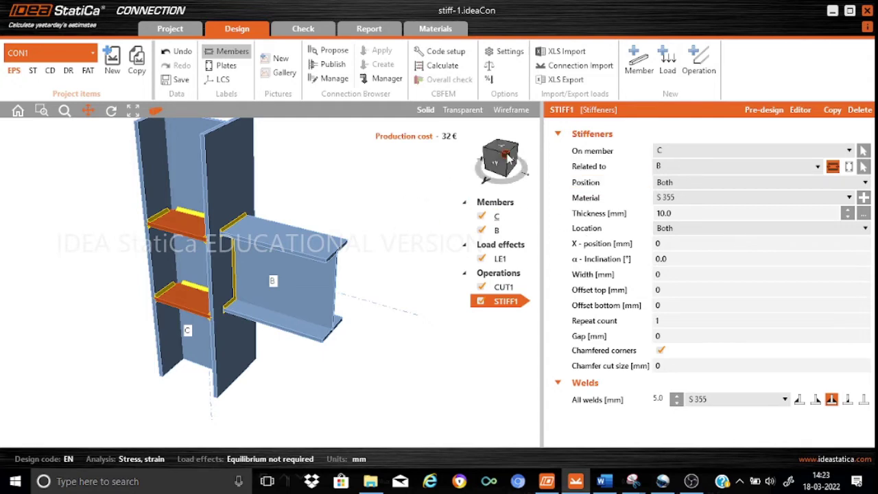
drag(508, 157, 484, 184)
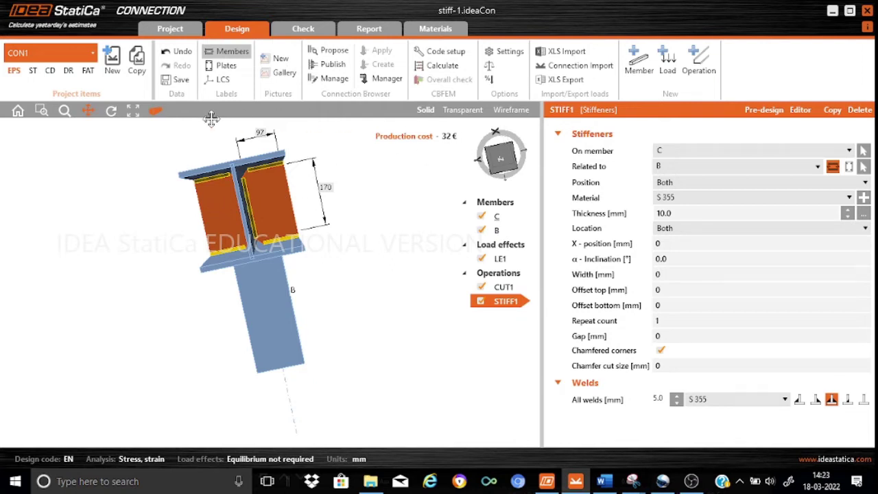
click(18, 112)
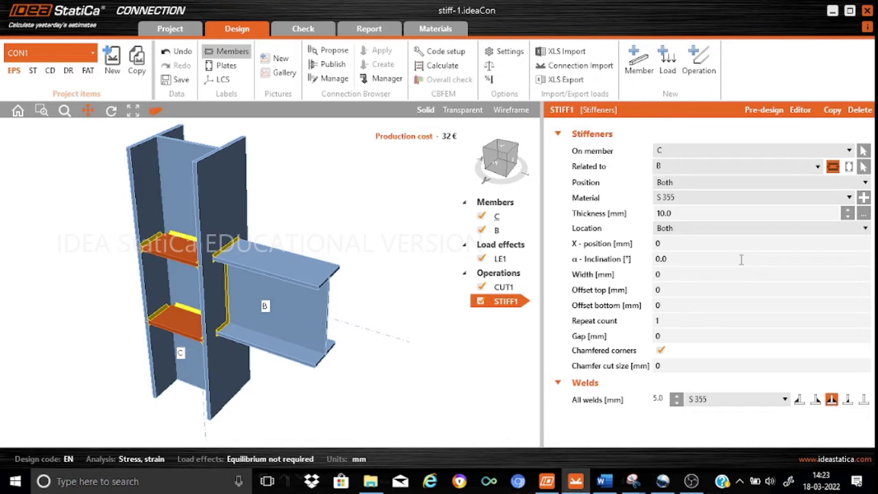
Set the location of the STIFF1 stiffeners to Front and inspect both sides of the column web.
click(865, 228)
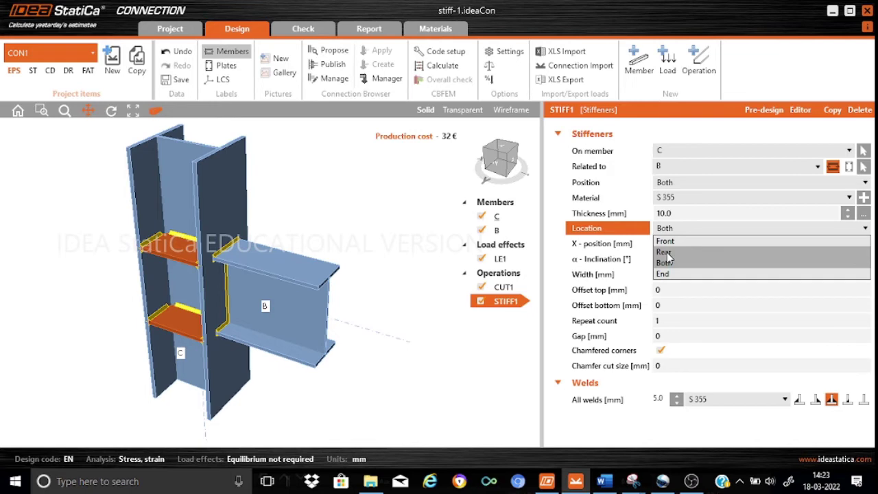
click(665, 241)
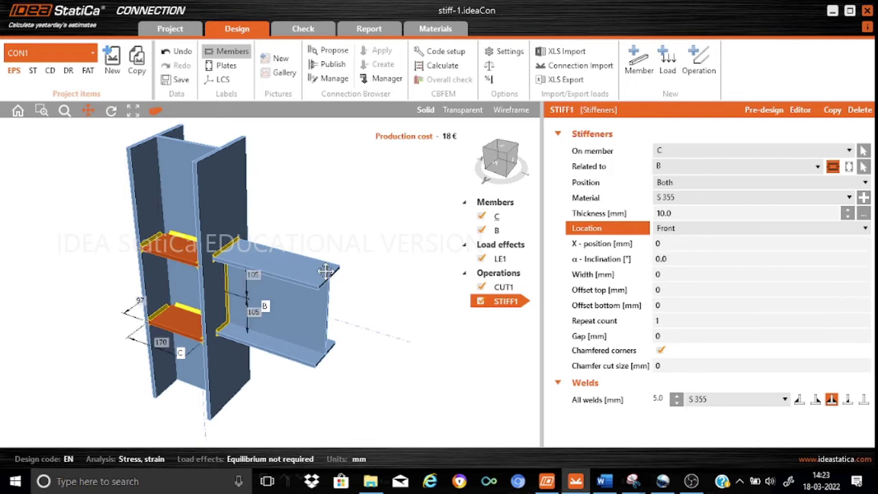
mouse_move(325, 271)
right_down()
mouse_move(342, 268)
mouse_move(332, 273)
right_up()
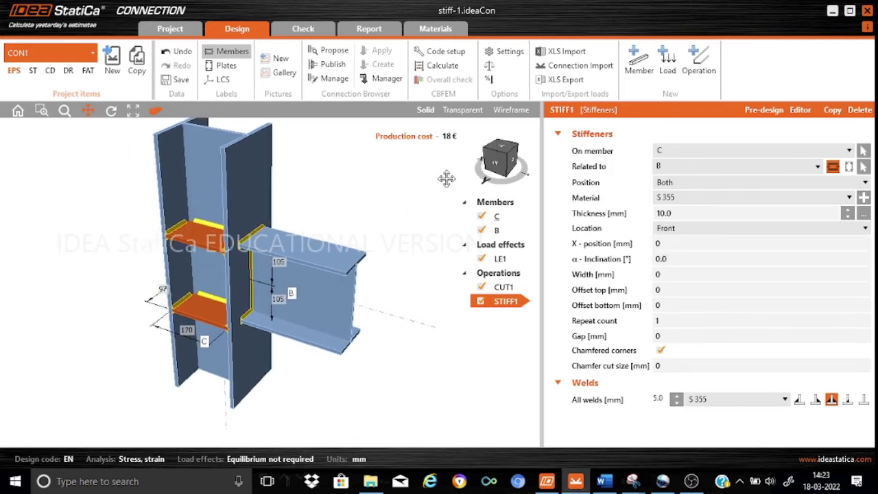
click(504, 156)
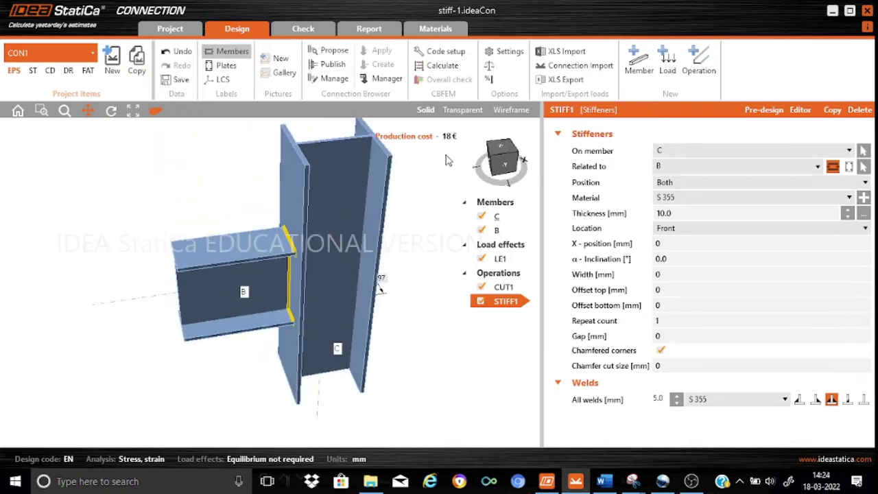
click(502, 159)
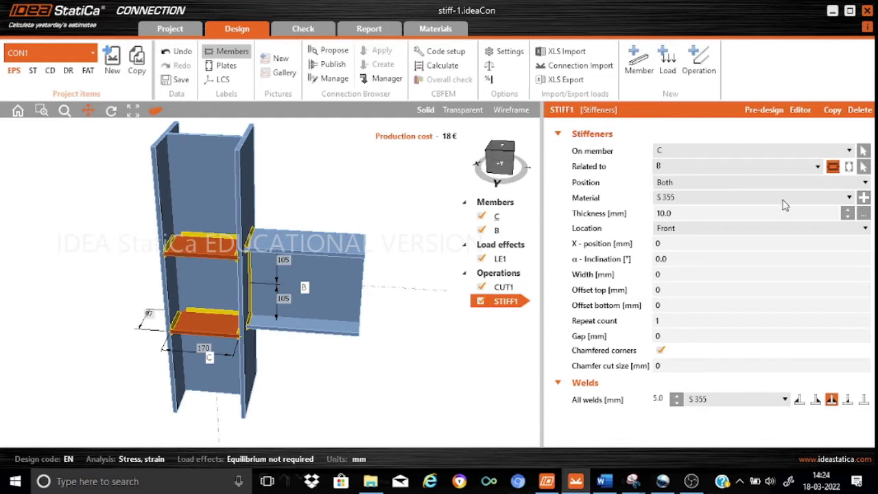
Set the location of the STIFF1 stiffeners to Rear and inspect the column from another angle.
click(865, 229)
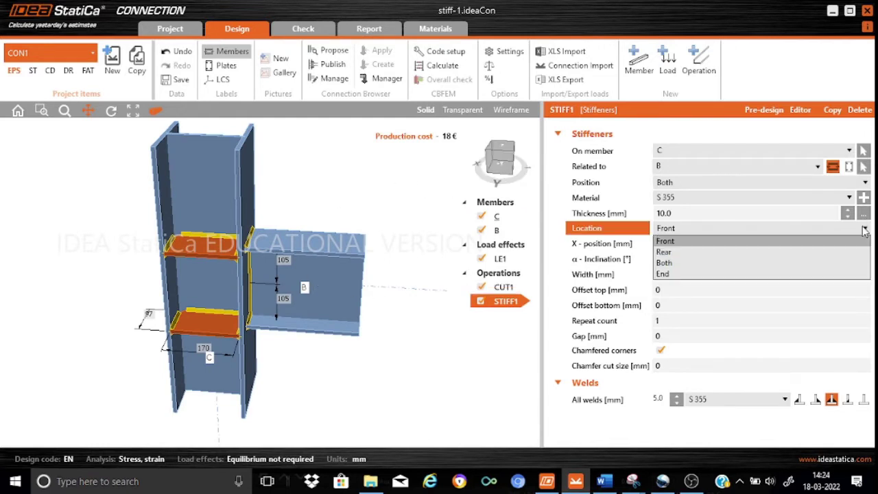
click(663, 251)
right_drag(411, 294, 377, 312)
drag(511, 154, 516, 173)
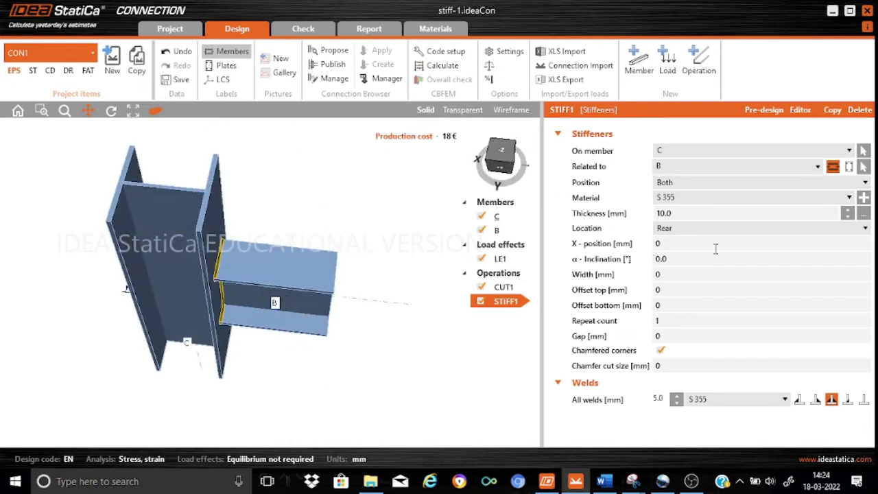
Try the End location for the STIFF1 stiffeners and show the connection in the default 3D view.
click(864, 229)
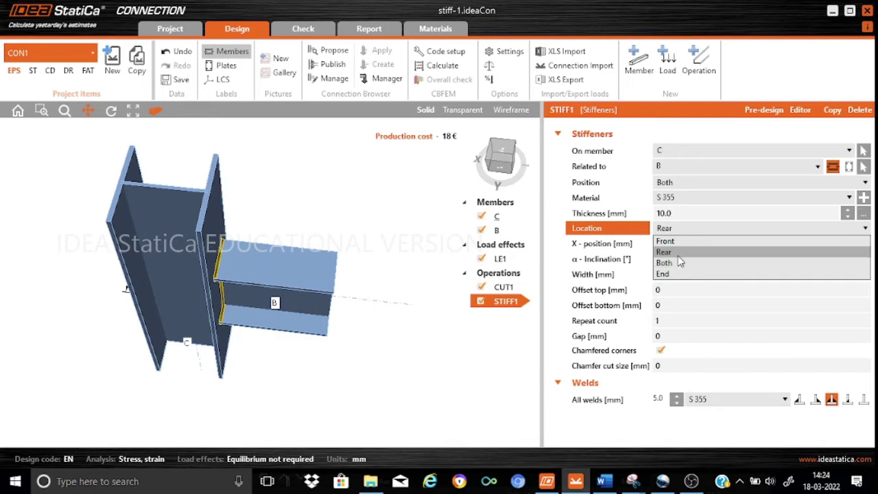
click(663, 273)
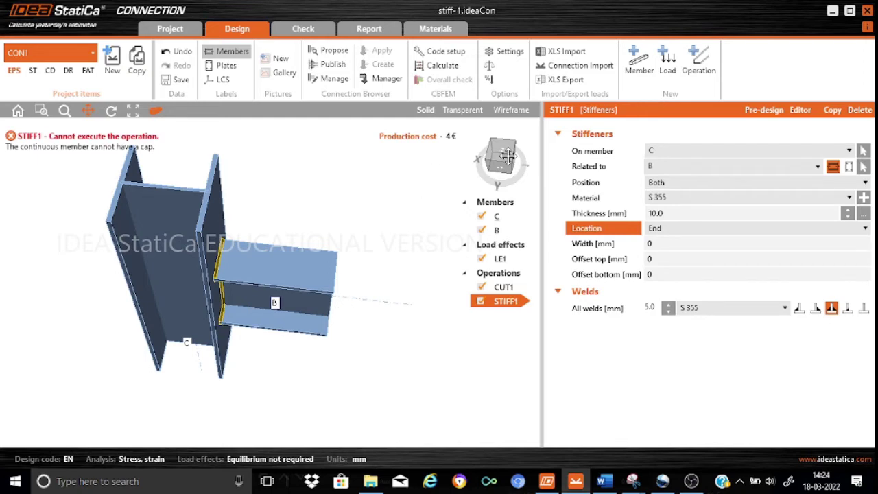
click(156, 111)
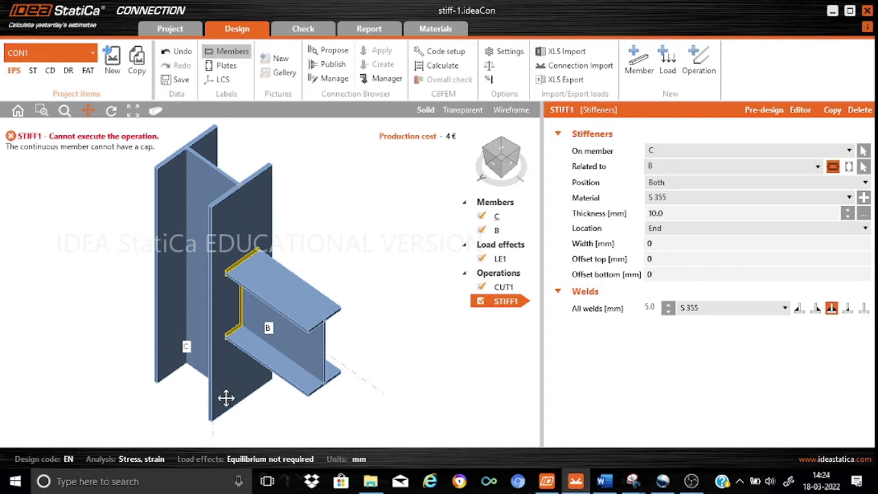
Set the location of the STIFF1 stiffeners to Both and turn the model to show the plates inside the column.
click(865, 230)
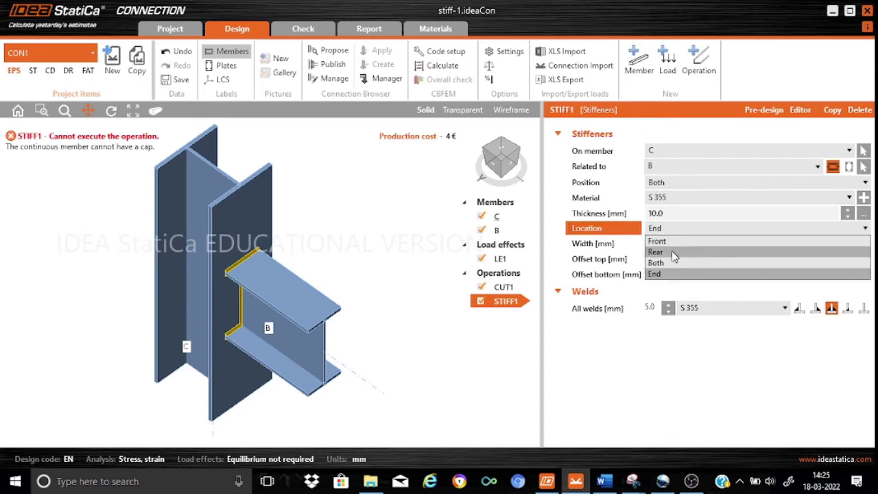
click(660, 262)
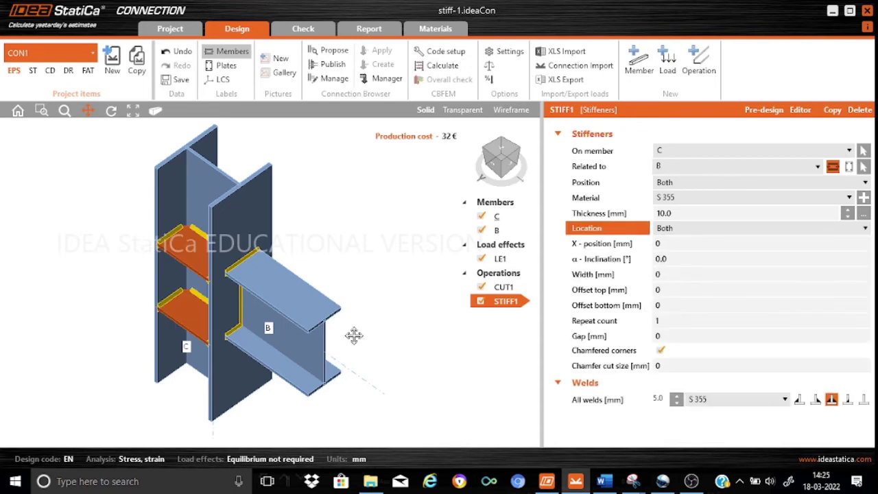
mouse_move(354, 335)
mouse_down()
mouse_move(364, 347)
mouse_move(345, 347)
mouse_up()
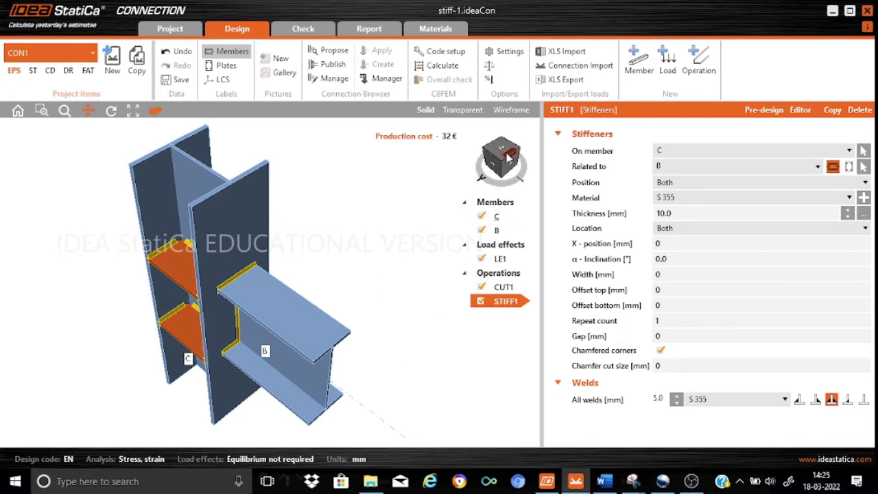
click(508, 157)
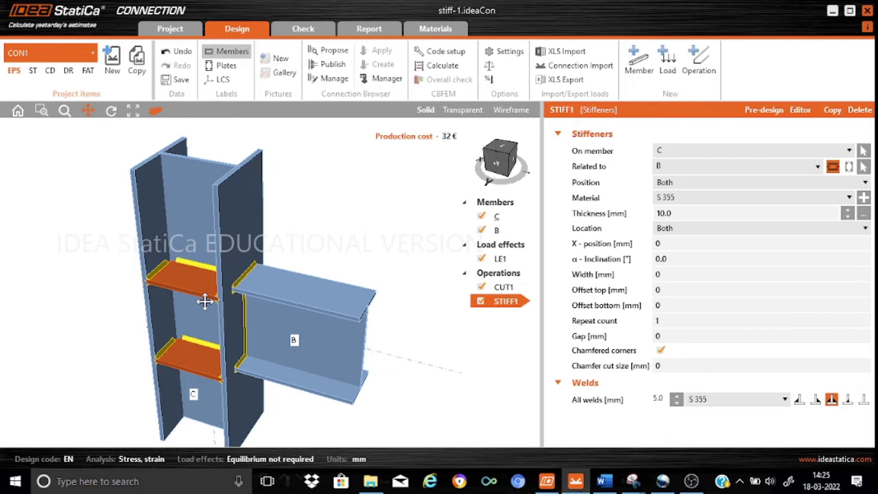
Set the X-position of the STIFF1 stiffeners to 100 mm and highlight beam B for comparison before returning to STIFF1.
mouse_move(615, 247)
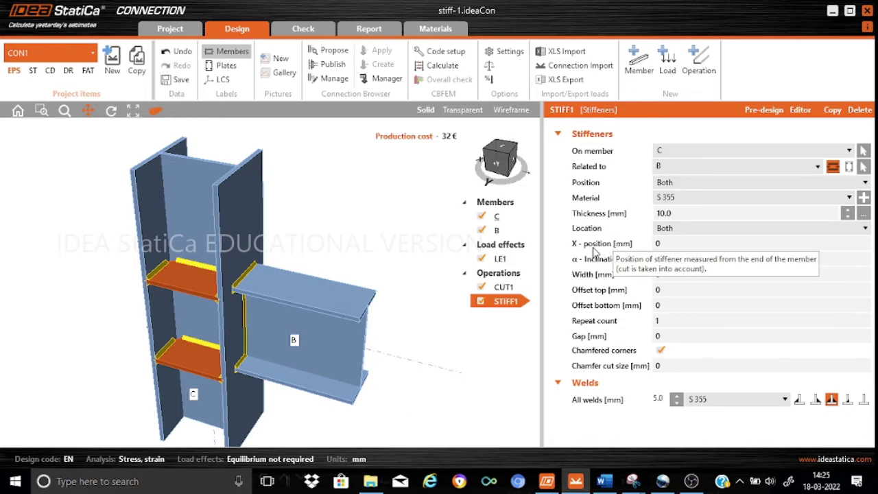
click(666, 243)
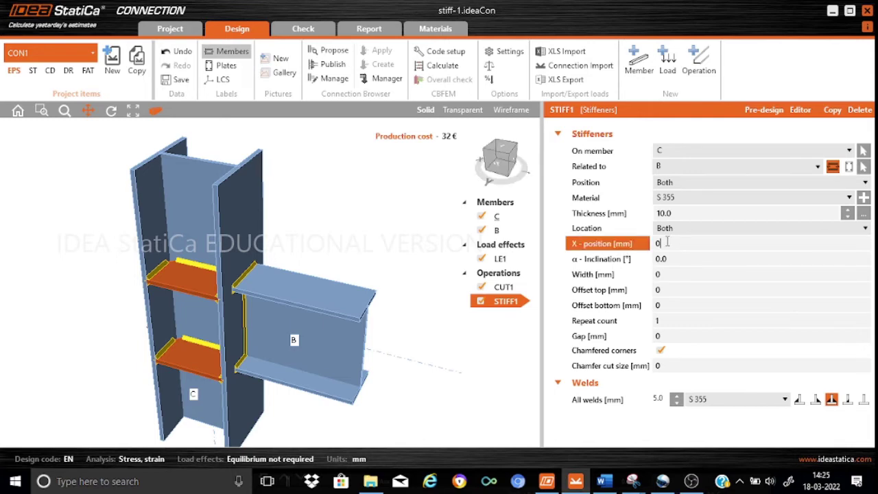
key(BackSpace)
text(100)
key(Tab)
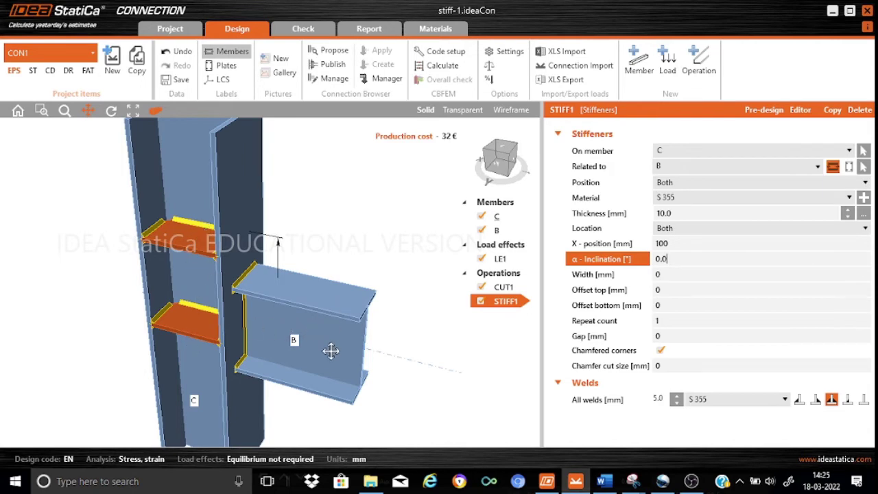
click(493, 231)
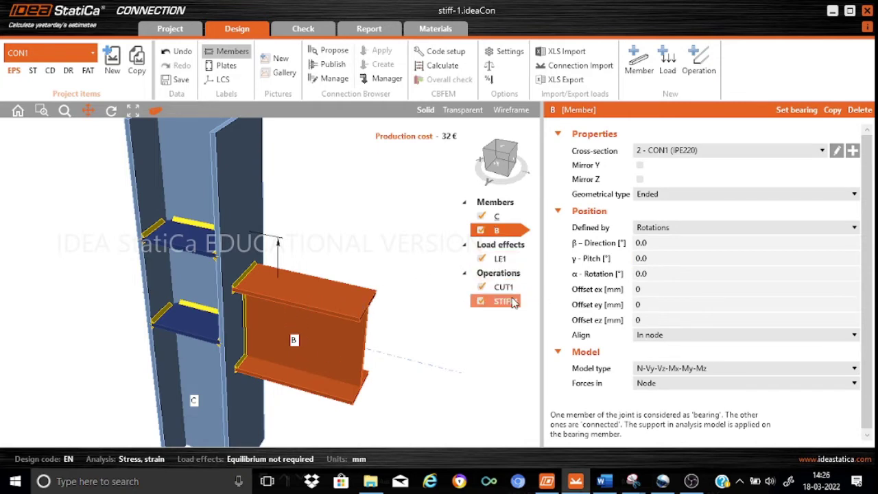
click(512, 301)
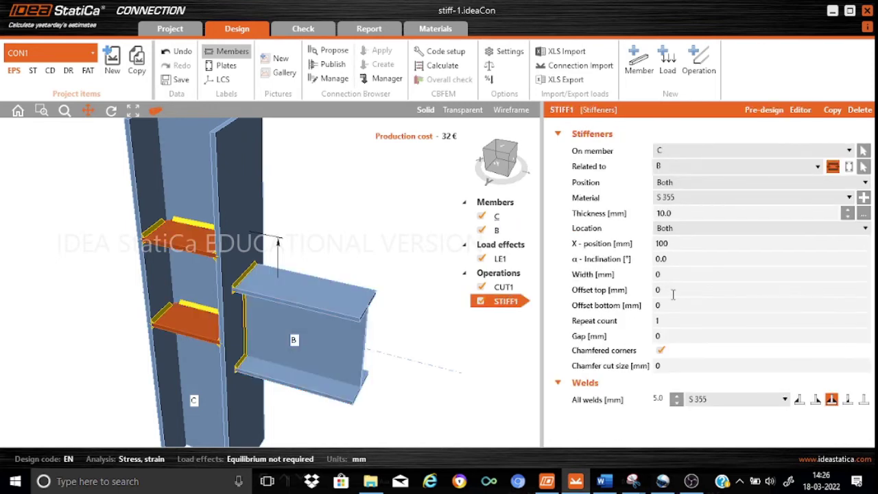
Set the X-position of the STIFF1 stiffeners to 200 mm.
click(685, 243)
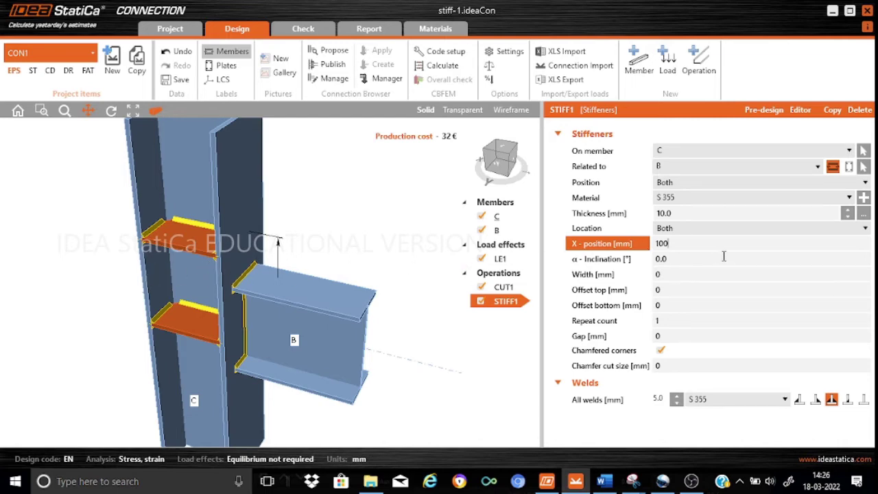
key(BackSpace)
key(BackSpace)
key(BackSpace)
text(200)
click(677, 259)
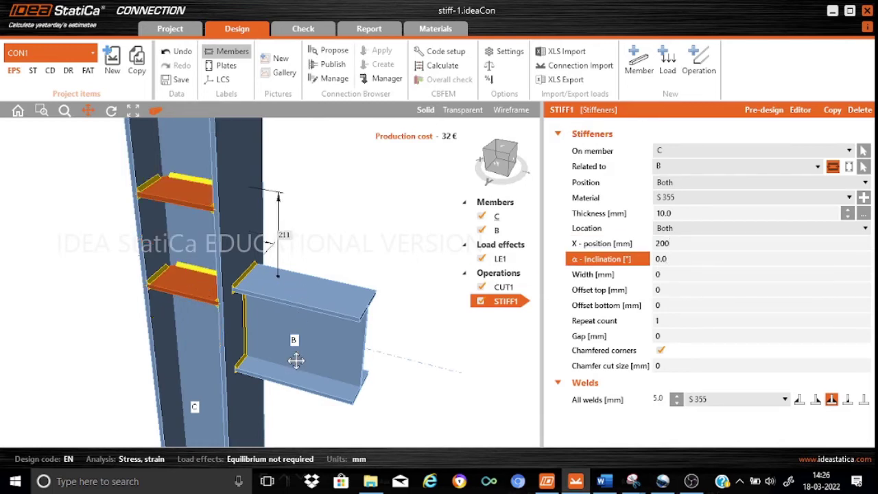
Reset the X-position of the STIFF1 stiffeners to 0 mm.
mouse_move(613, 265)
click(675, 243)
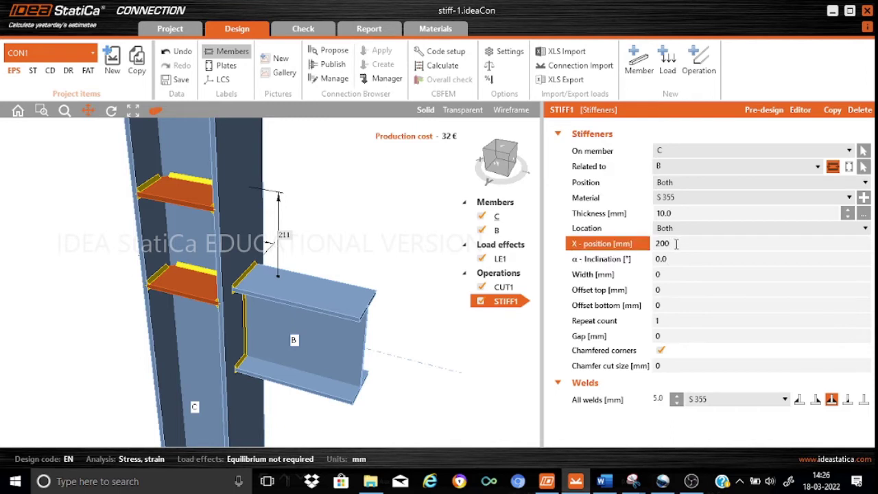
key(BackSpace)
key(BackSpace)
key(BackSpace)
text(0)
click(678, 257)
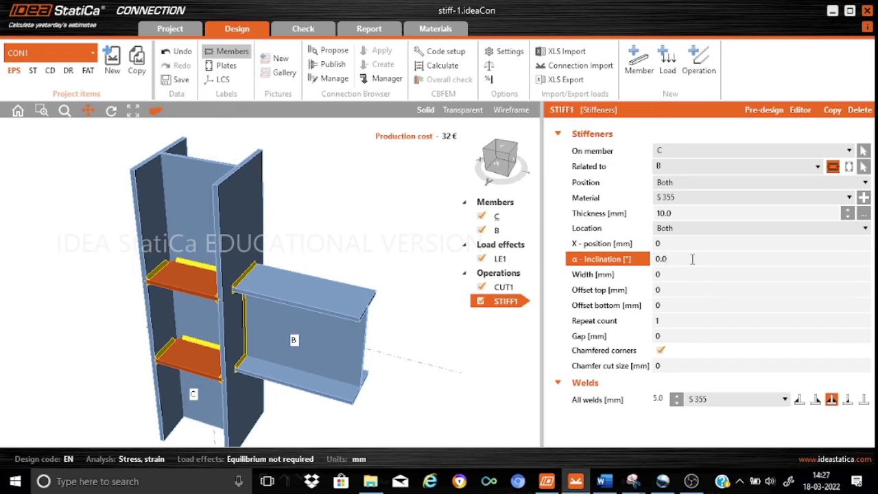
Set the α-inclination of the STIFF1 stiffeners to 30°.
key(BackSpace)
key(BackSpace)
key(BackSpace)
text(30)
click(681, 273)
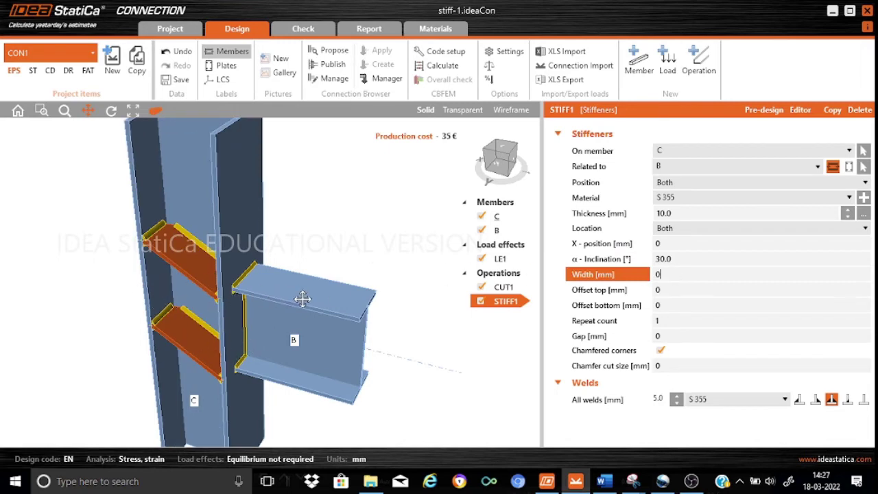
Set the α-inclination of the STIFF1 stiffeners to 60°.
click(679, 260)
key(BackSpace)
key(BackSpace)
key(BackSpace)
key(BackSpace)
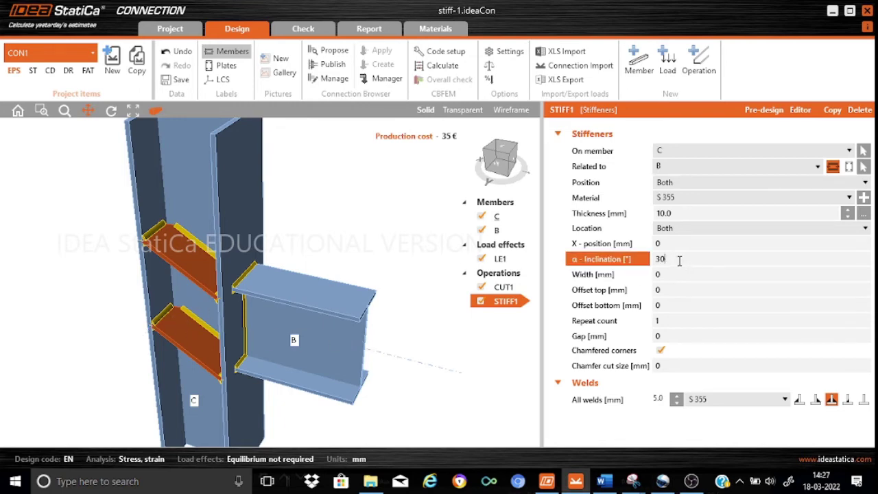
text(60)
click(676, 275)
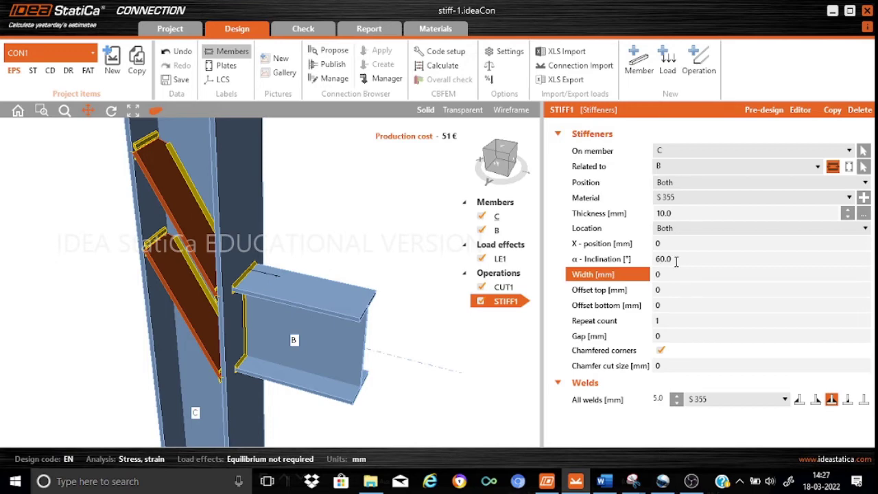
Reset the α-inclination of the STIFF1 stiffeners to 0°.
click(675, 260)
key(BackSpace)
key(BackSpace)
key(BackSpace)
key(BackSpace)
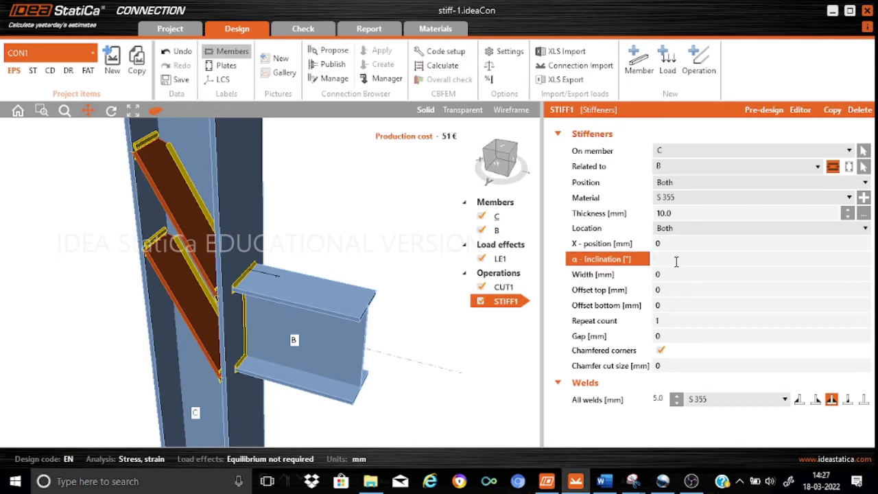
text(0)
click(676, 274)
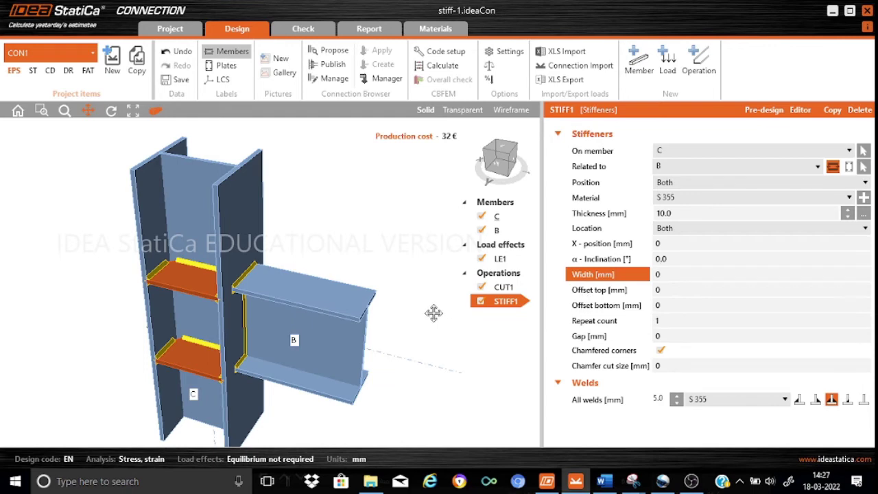
Set the top offset of the STIFF1 stiffeners to 100 mm and inspect the shortened plates from the side.
drag(204, 312, 209, 317)
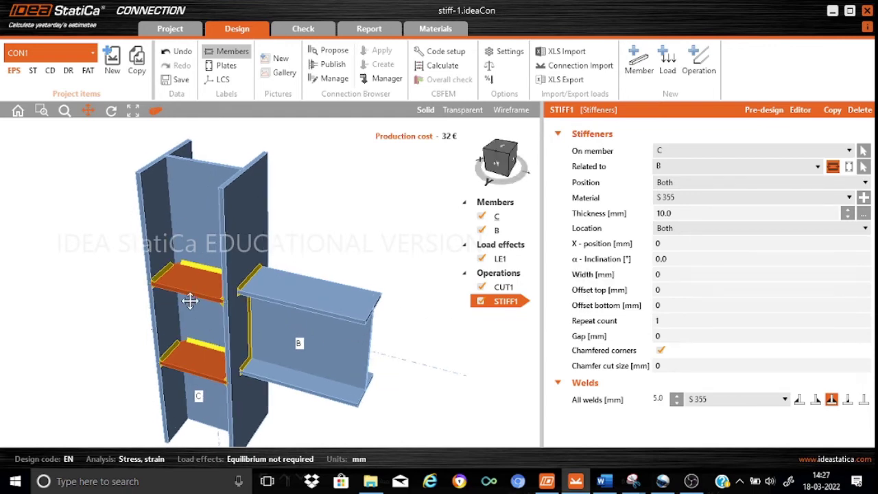
scroll(190, 301, up, 3)
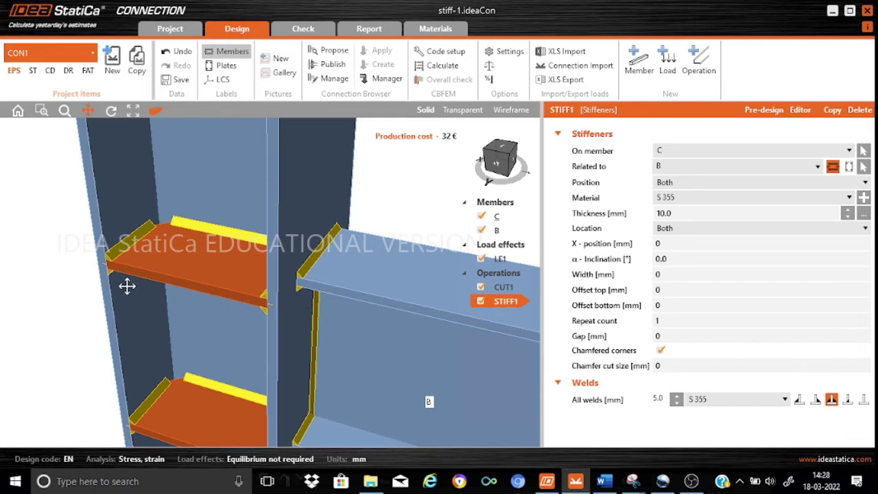
scroll(147, 286, down, 3)
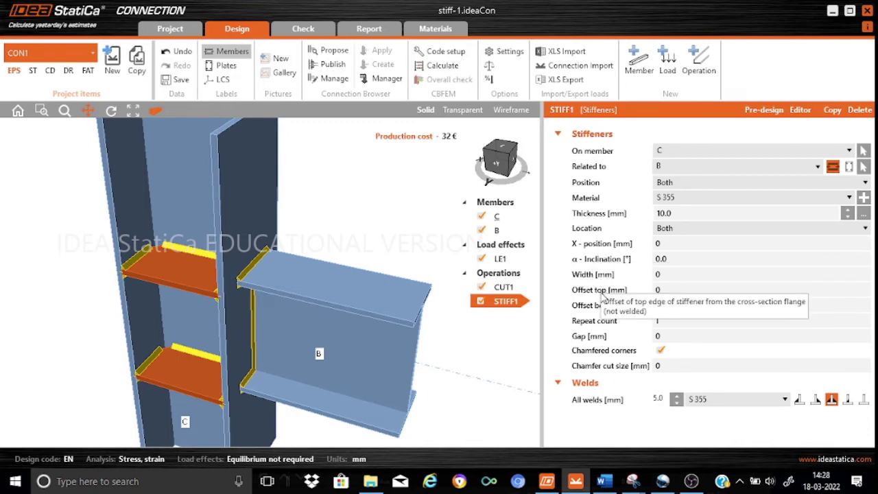
click(671, 288)
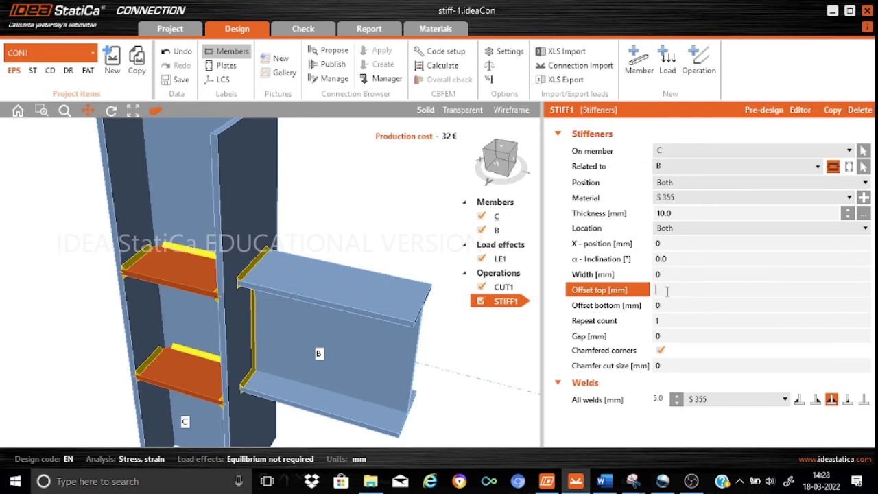
text(100)
click(666, 305)
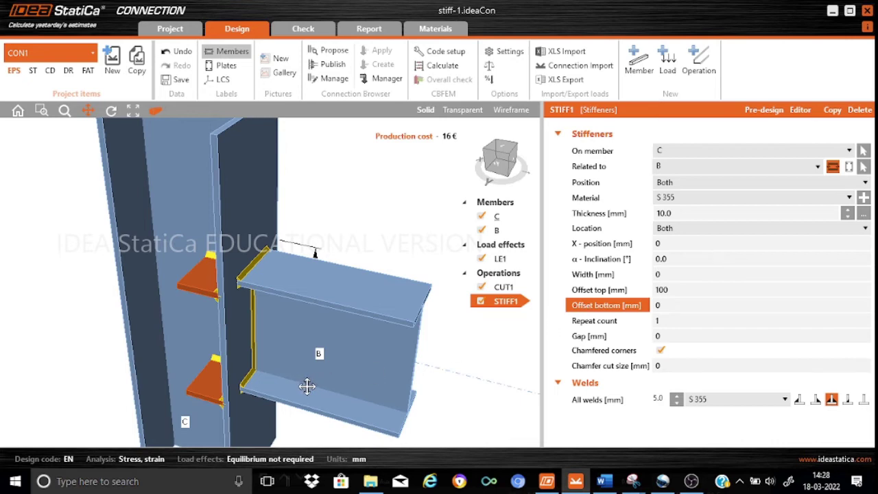
drag(306, 386, 288, 353)
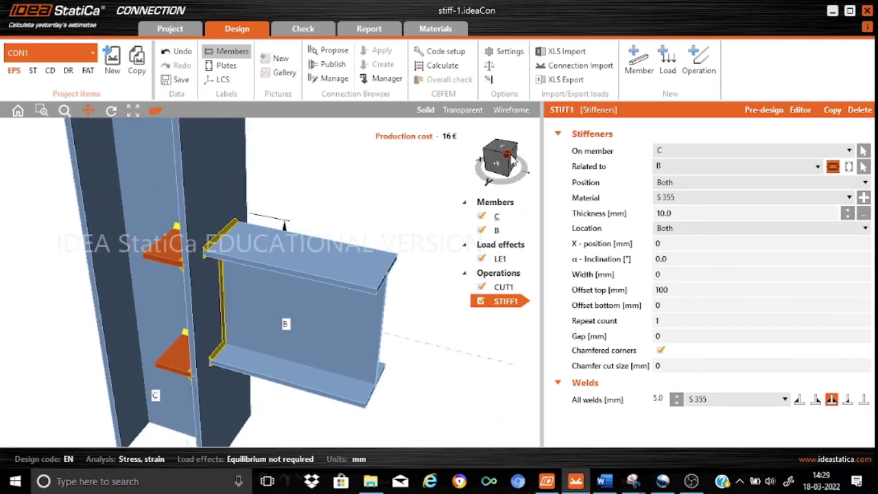
click(511, 157)
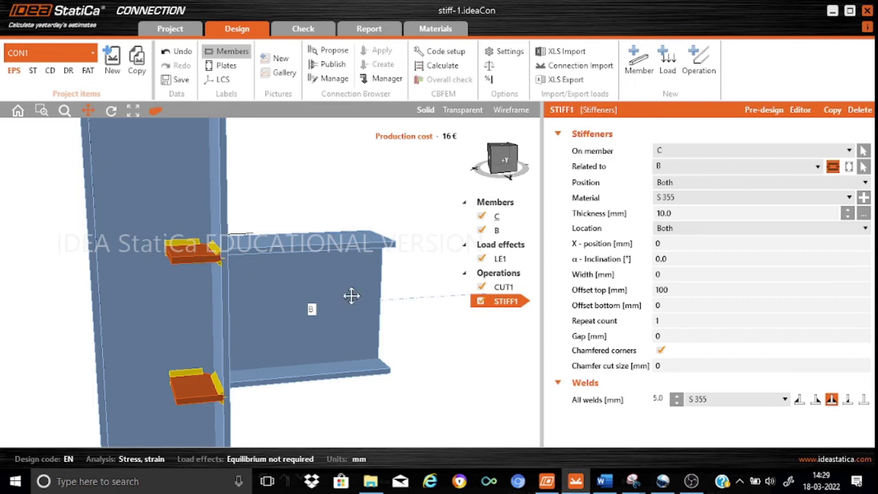
Reset the top offset of the STIFF1 stiffeners to 0 mm.
mouse_move(575, 311)
mouse_move(586, 293)
click(677, 290)
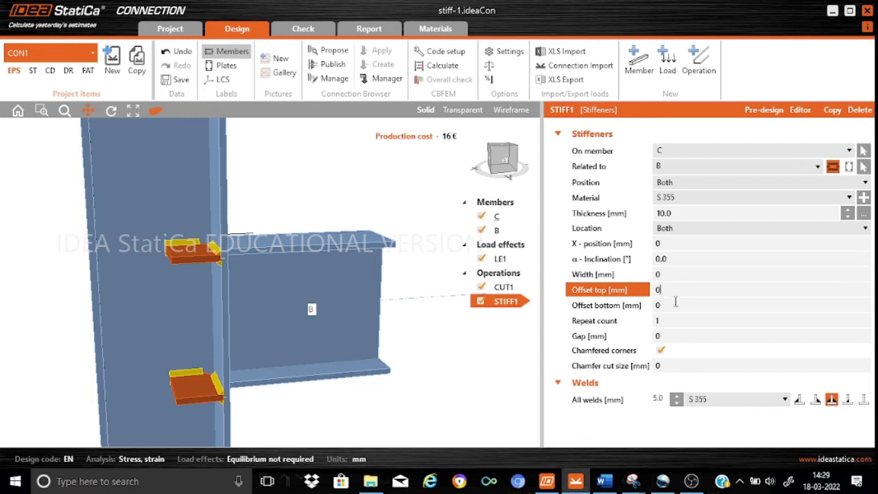
click(674, 306)
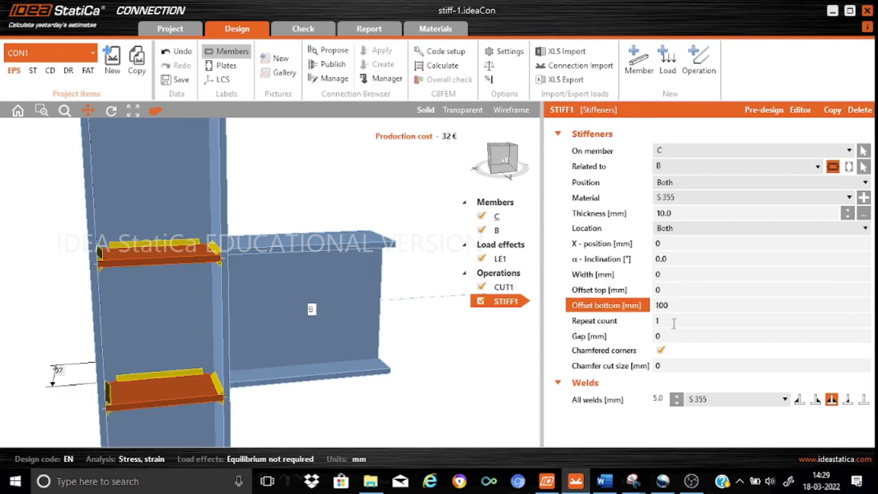
Set the bottom offset of the STIFF1 stiffeners to 100 mm and inspect the plates in the 3D view.
text(100)
click(673, 321)
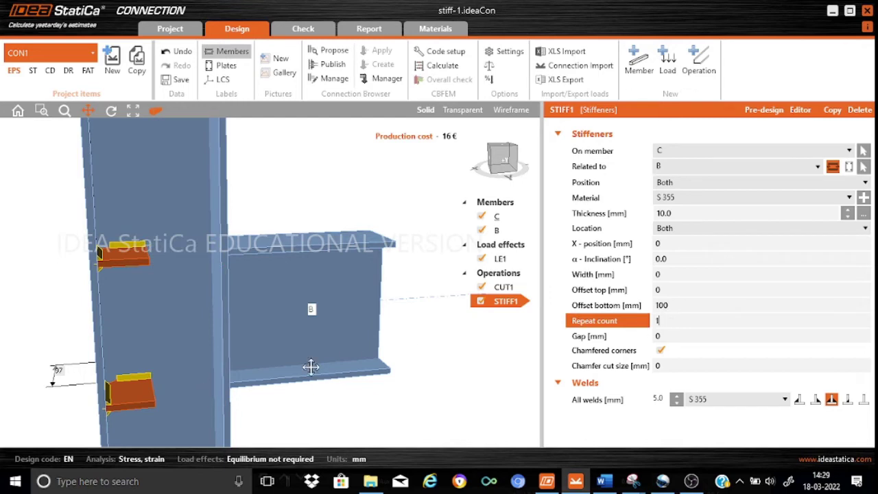
drag(360, 354, 323, 381)
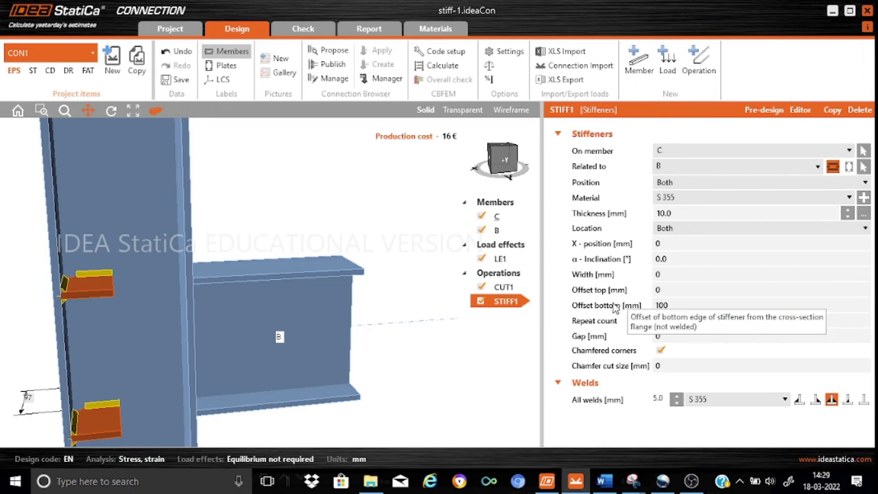
click(517, 151)
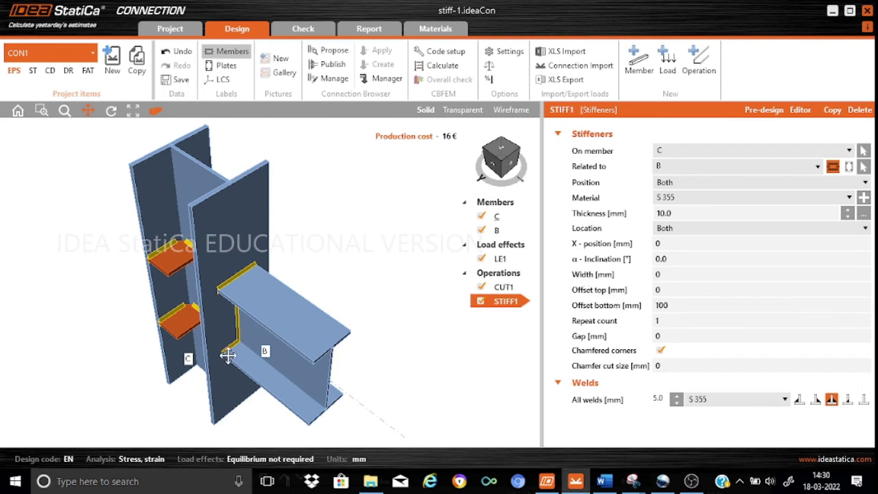
Reset the bottom offset of the STIFF1 stiffeners to 0 mm.
click(683, 309)
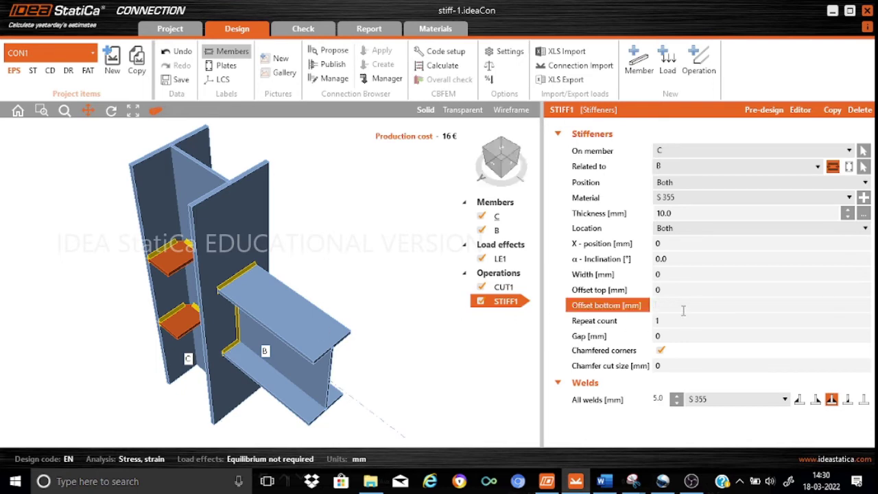
text(0)
click(676, 322)
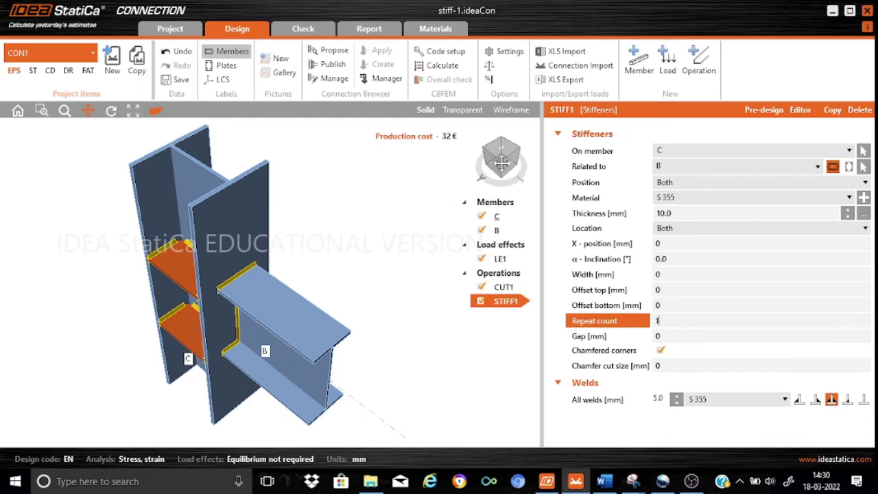
Set the width of the STIFF1 stiffeners to 75 mm, inspect them from above, and reset the width to 0 mm.
drag(502, 162, 519, 165)
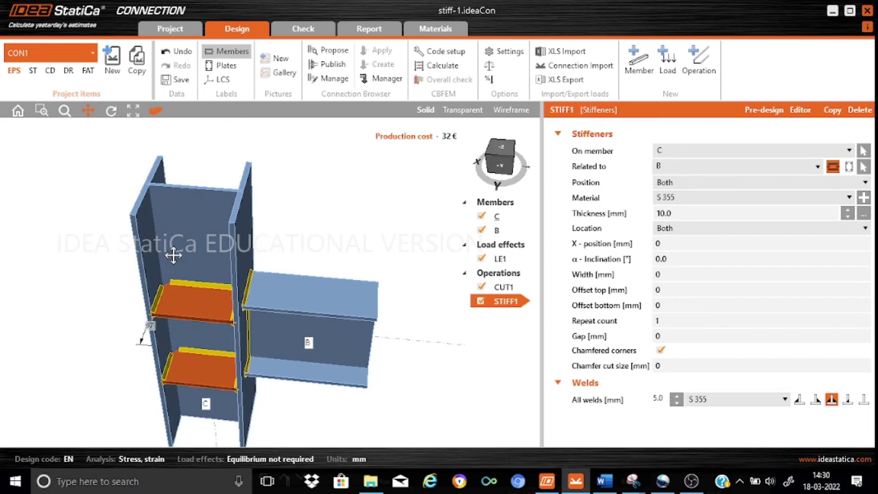
click(504, 147)
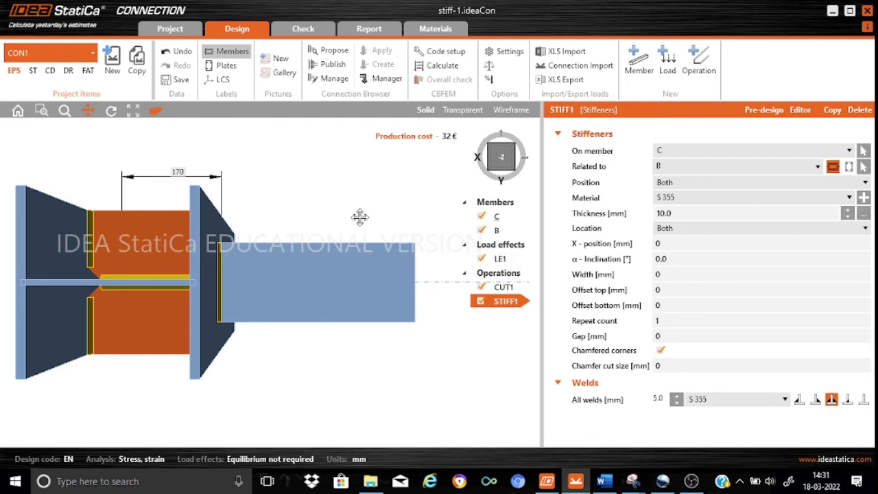
click(666, 273)
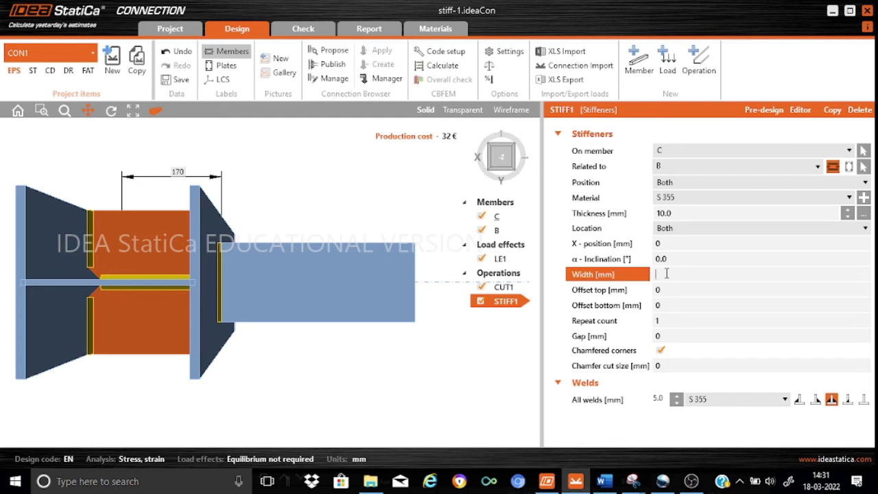
text(75)
click(669, 288)
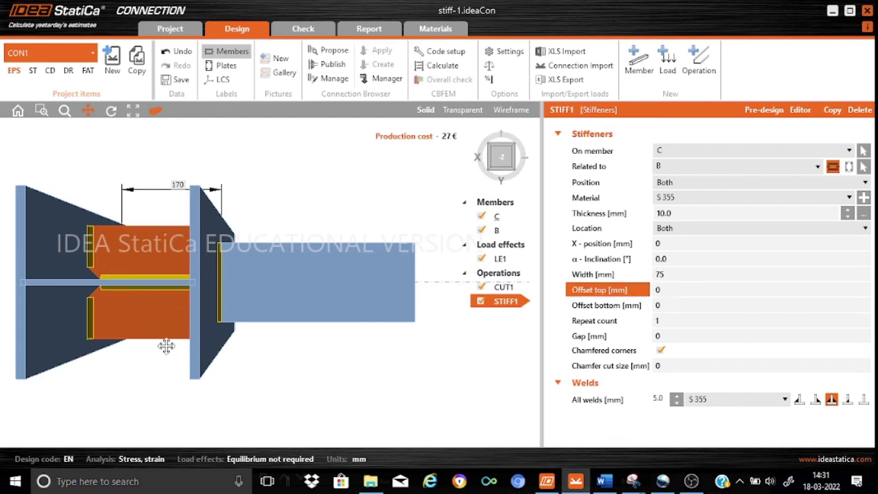
click(679, 273)
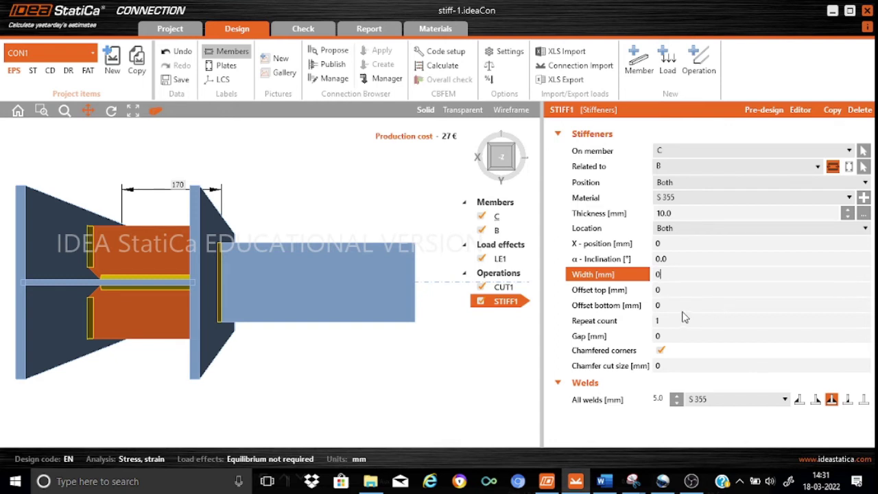
click(668, 336)
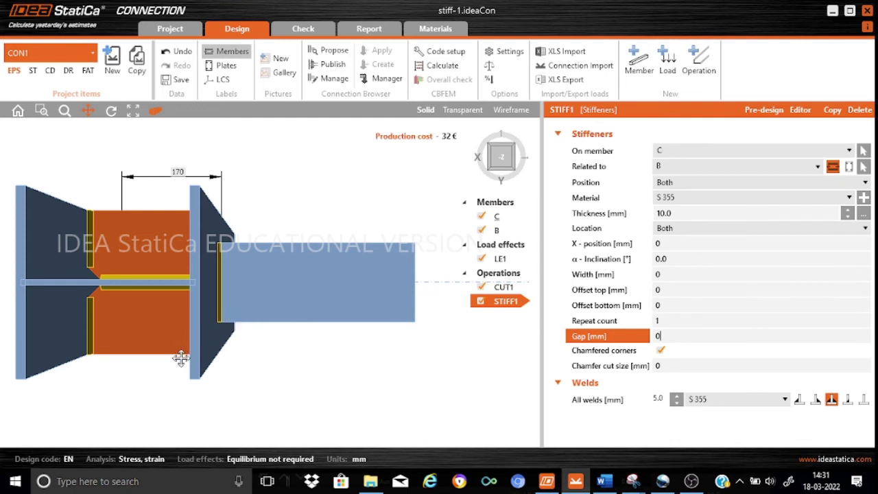
Set the gap of the STIFF1 stiffeners to 5 mm and inspect the plate edges from the side and from above.
drag(176, 354, 199, 299)
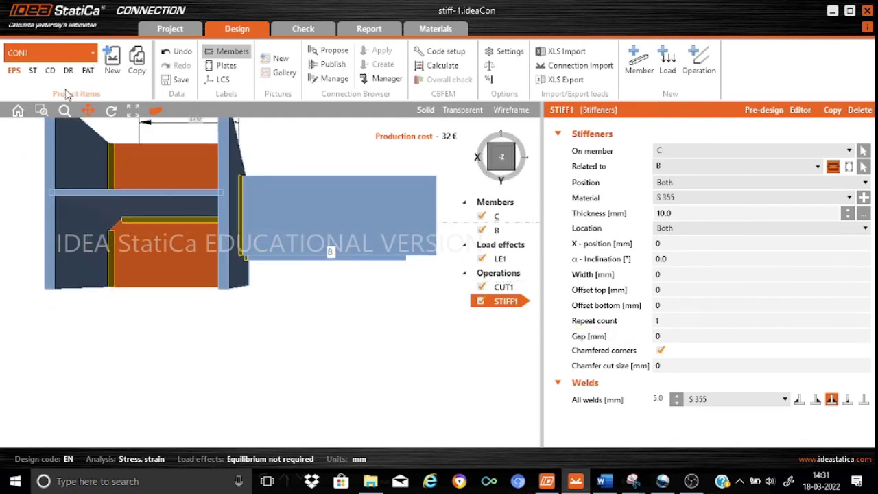
click(18, 111)
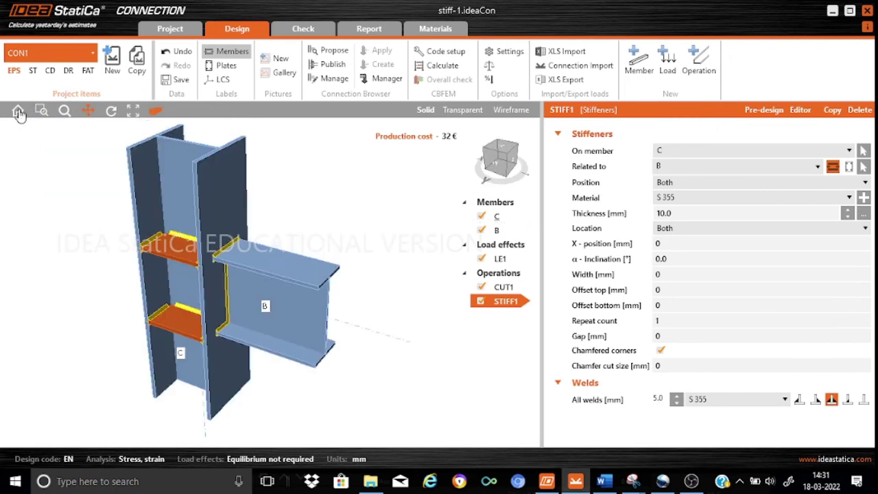
scroll(136, 237, up, 3)
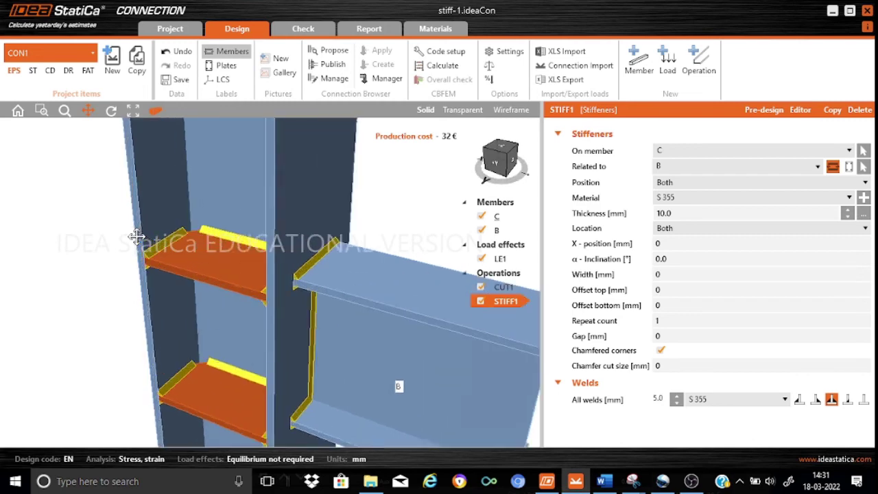
click(507, 157)
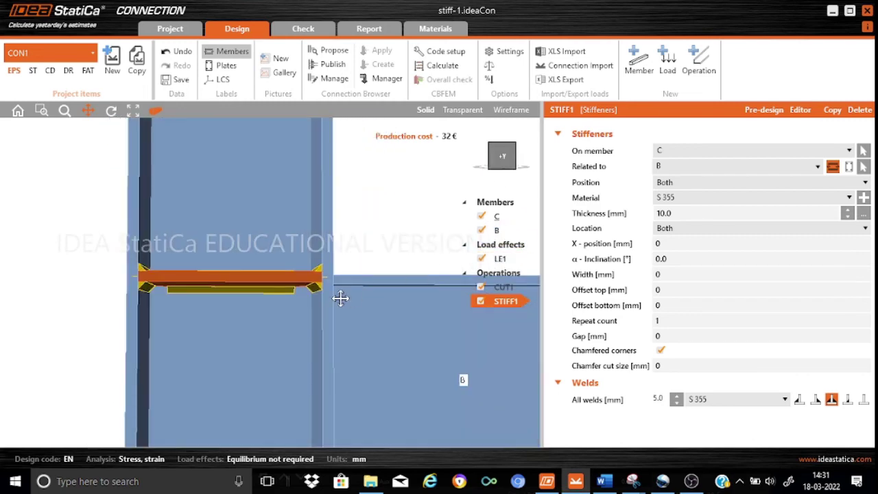
click(664, 336)
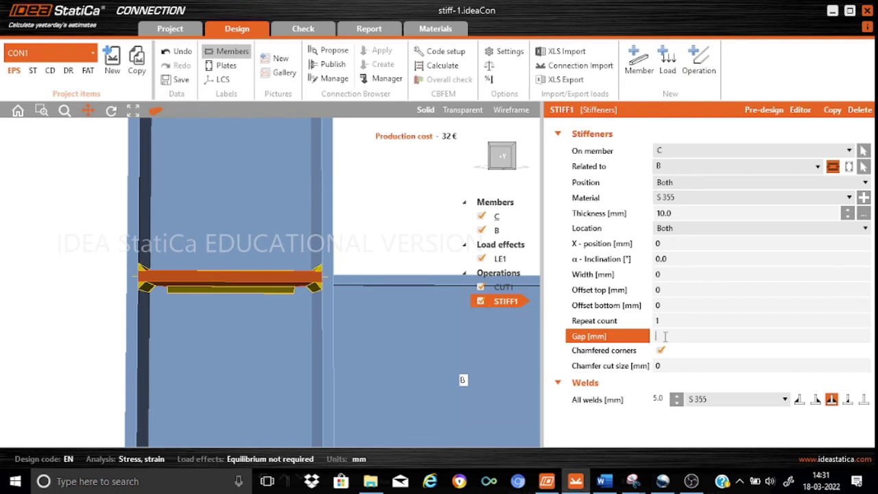
text(5)
click(666, 320)
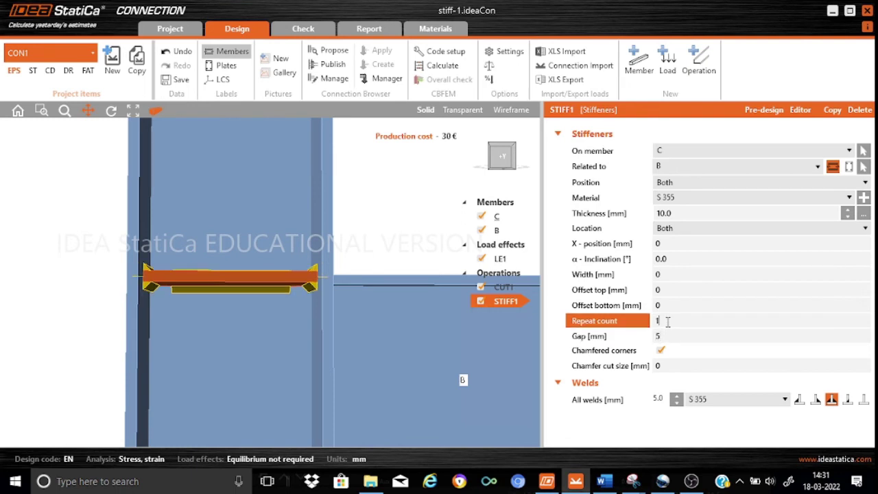
click(344, 281)
scroll(343, 282, up, 3)
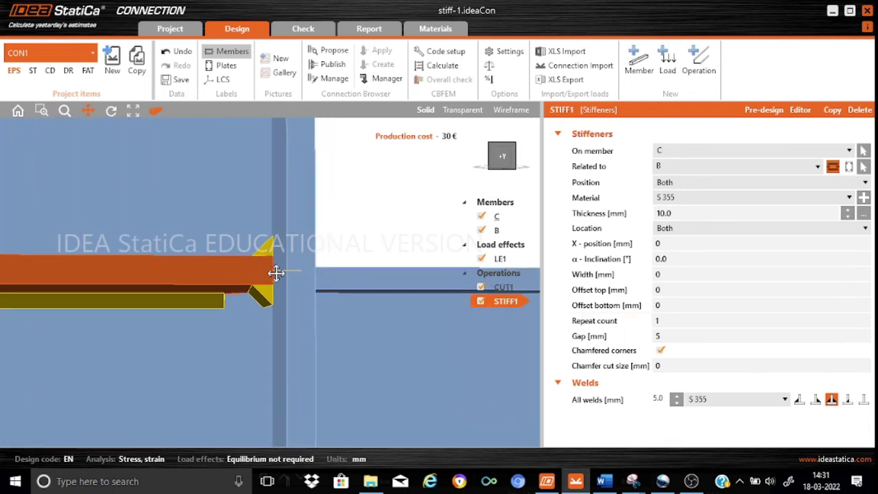
click(18, 112)
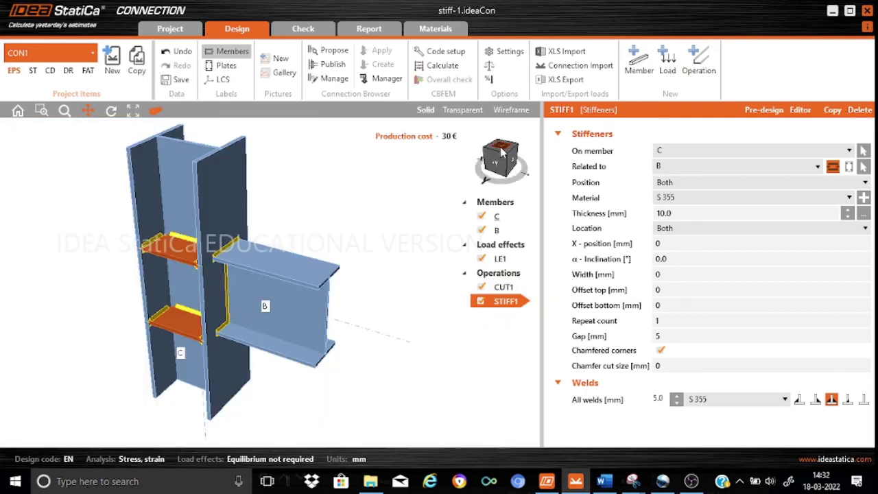
click(501, 153)
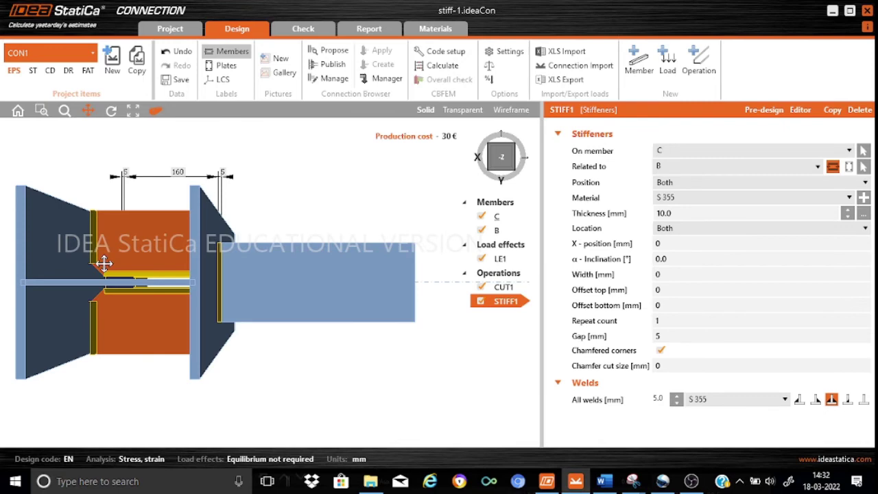
scroll(104, 262, up, 5)
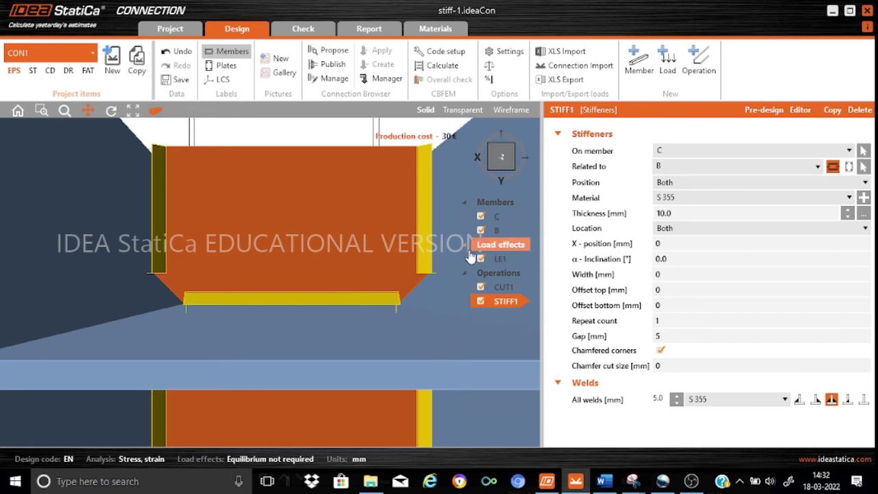
Reset the gap of the STIFF1 stiffeners to 0 mm and restore the default 3D view.
click(672, 335)
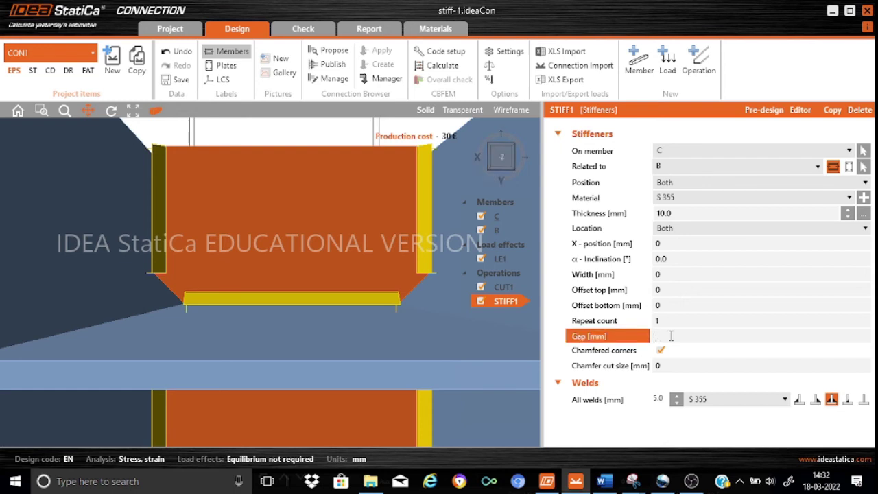
text(0)
click(17, 112)
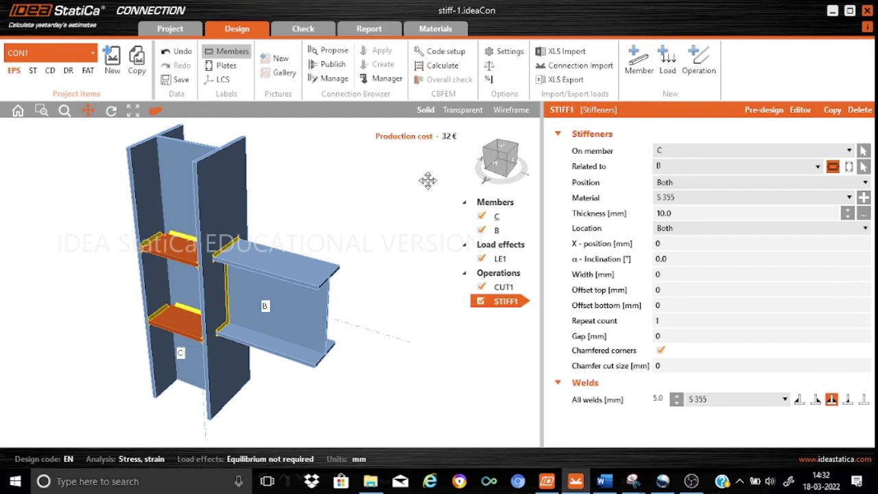
Inspect the STIFF1 plate corners up close, disable their chamfered corners to compare, and enable the chamfers again.
click(504, 147)
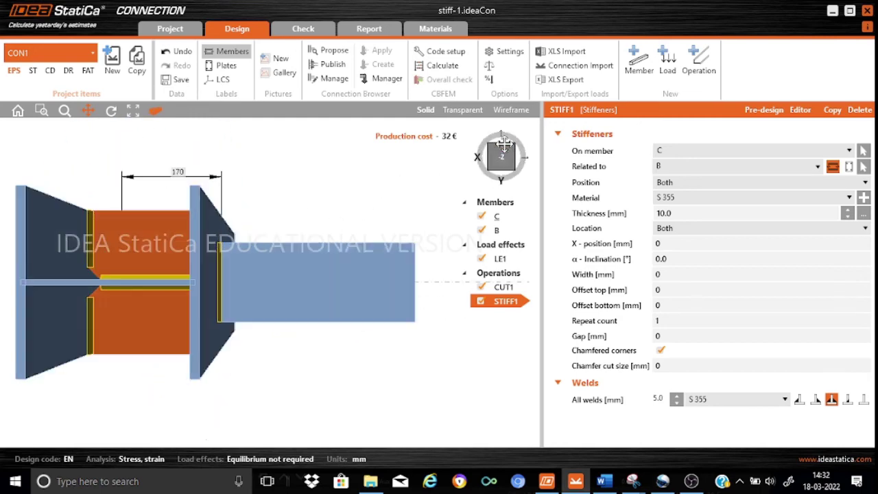
scroll(64, 269, up, 3)
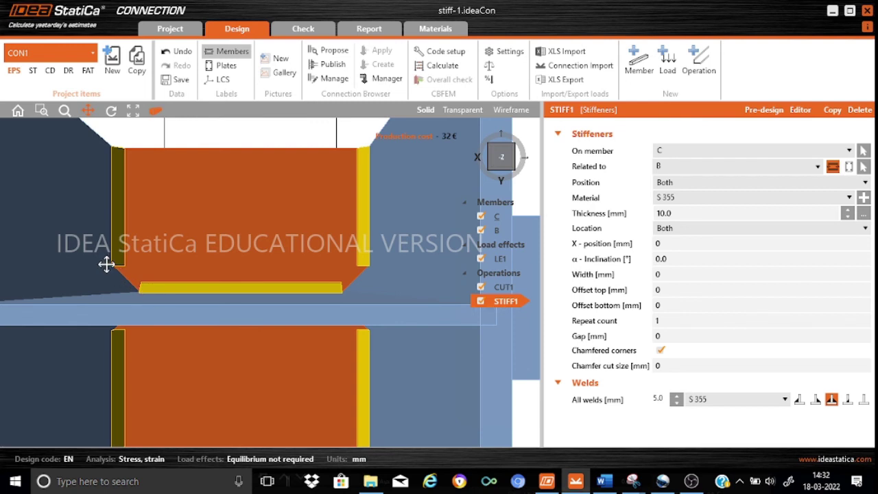
click(18, 111)
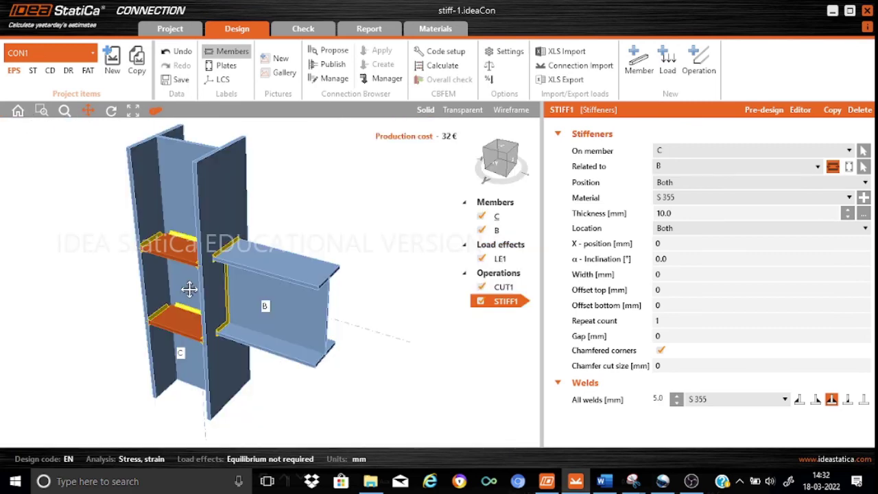
scroll(189, 289, up, 5)
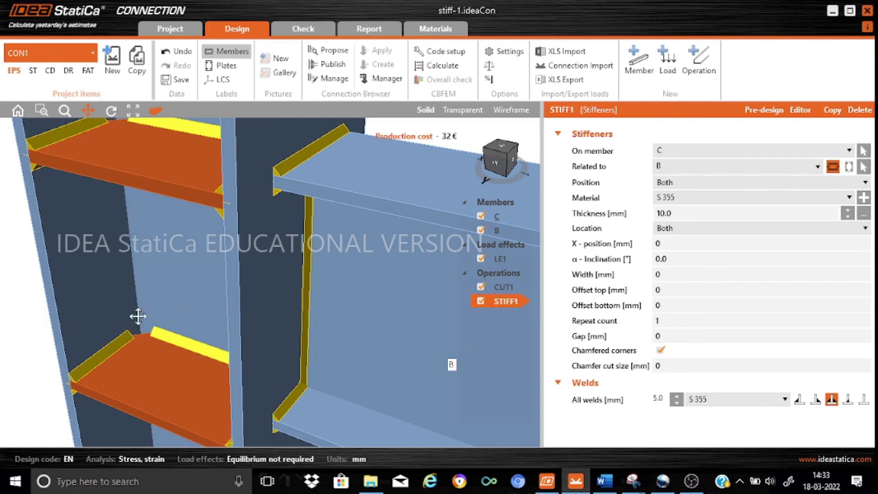
click(660, 350)
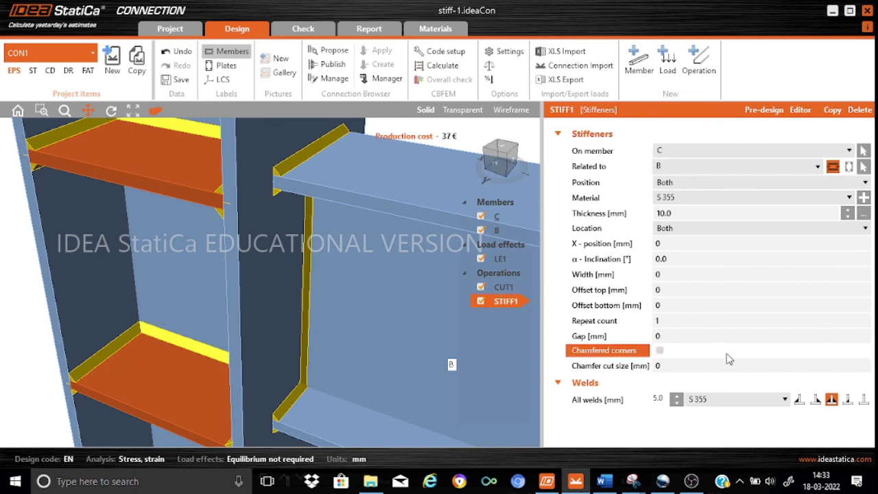
click(659, 352)
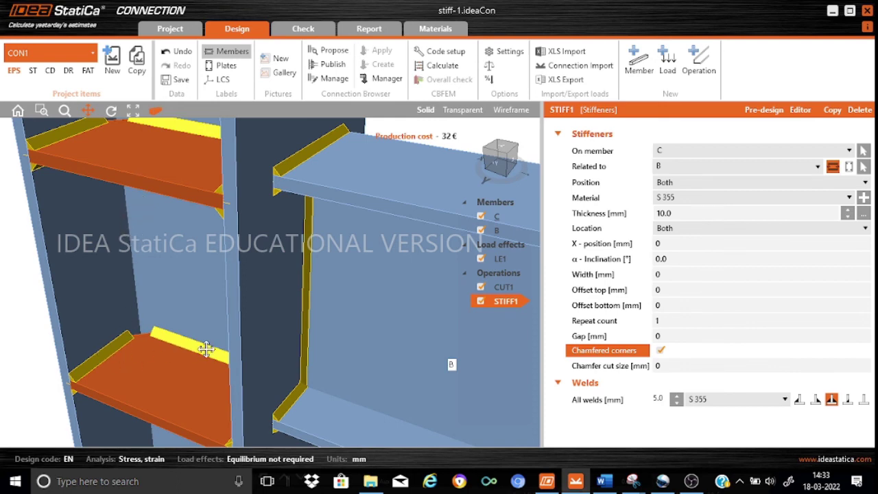
Set the chamfer cut size of the STIFF1 stiffeners to 20 mm and reset it to 0 mm.
click(673, 368)
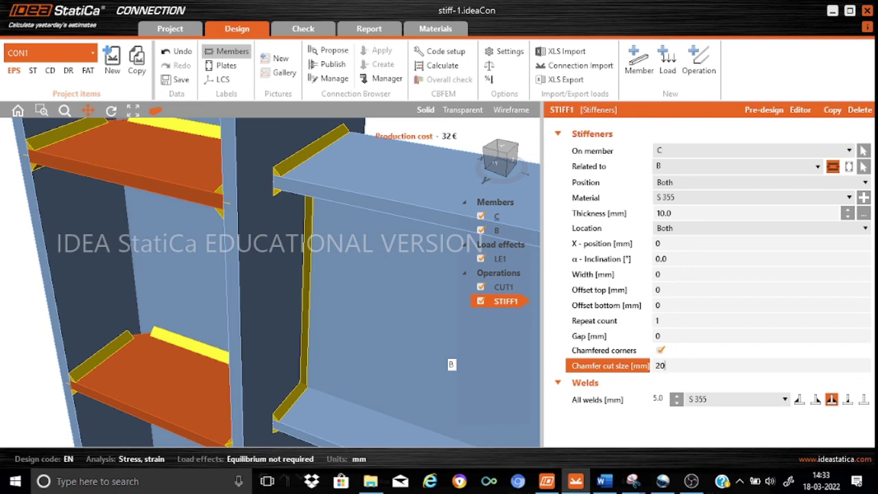
click(666, 335)
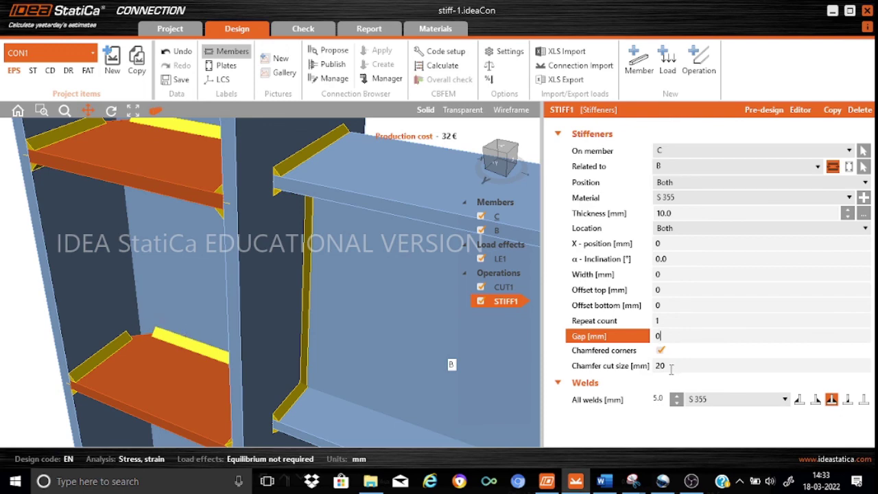
click(671, 369)
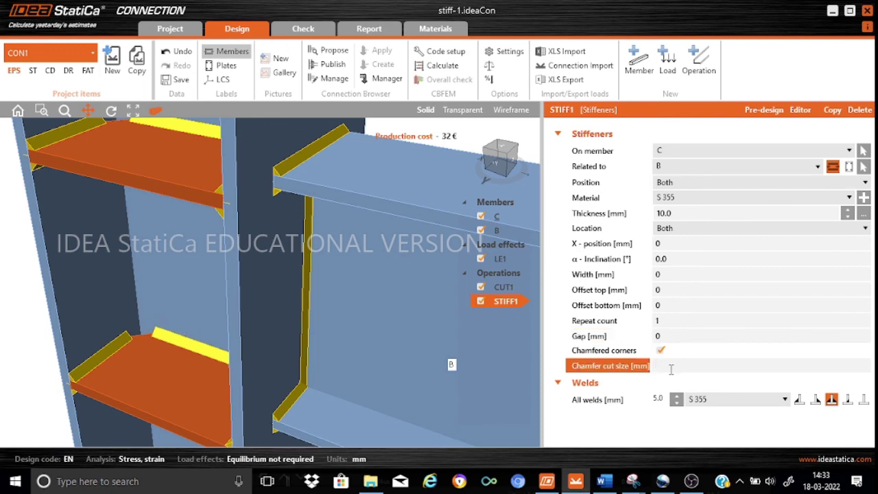
click(671, 335)
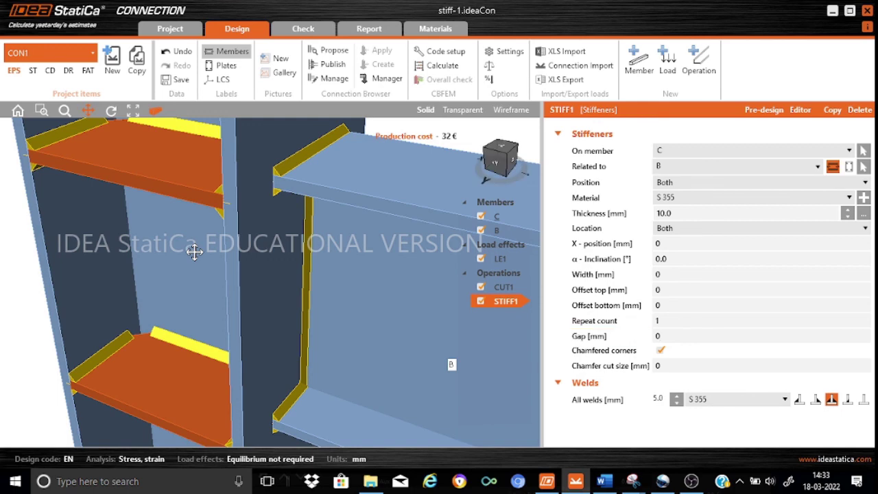
scroll(194, 250, down, 3)
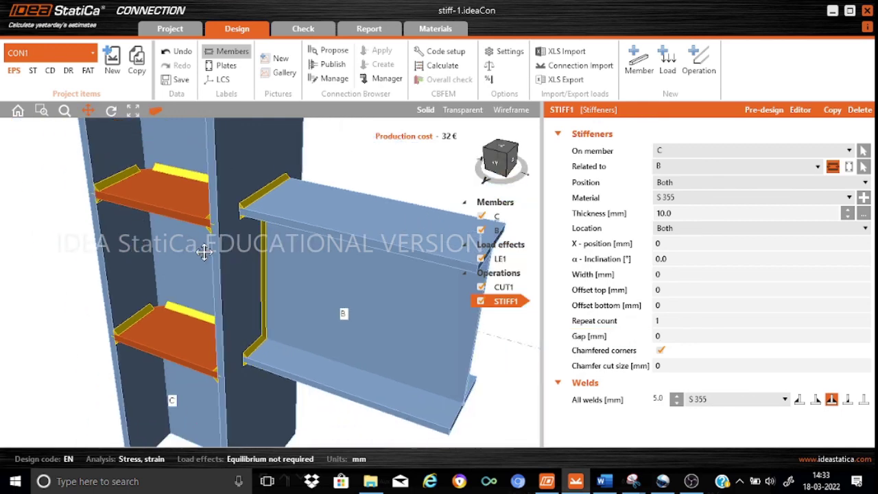